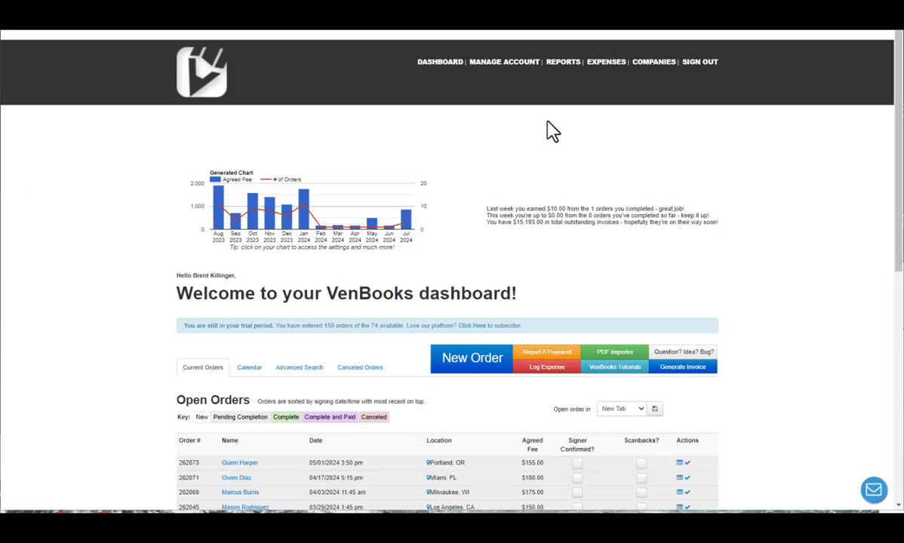
Open the account's calendar settings and start signing in with Google to connect Google Calendar.
{"action": "left_click", "coordinate": [505, 62]}
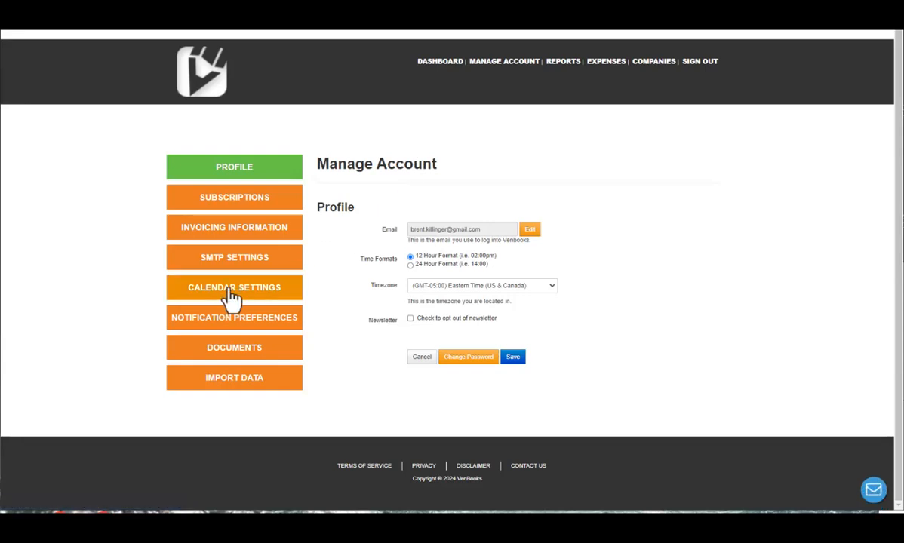
{"action": "left_click", "coordinate": [232, 296]}
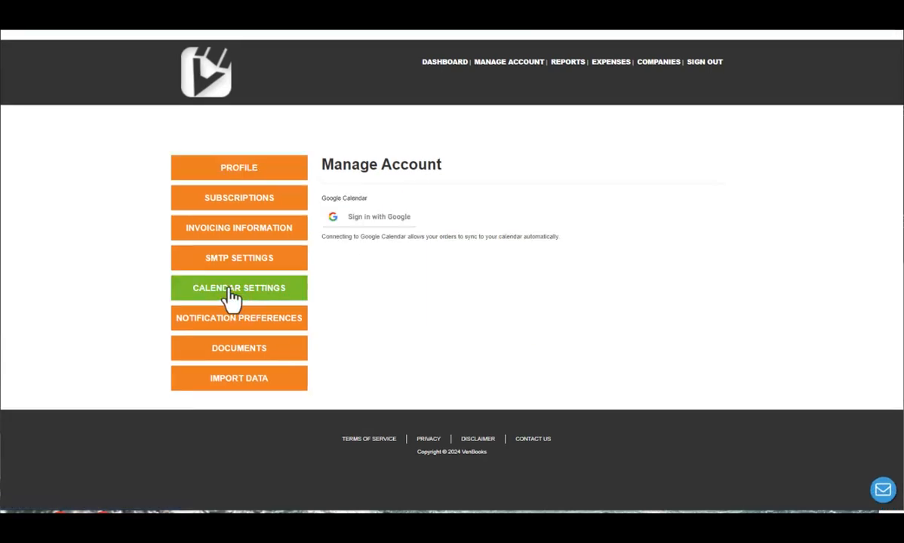
{"action": "left_click", "coordinate": [375, 227]}
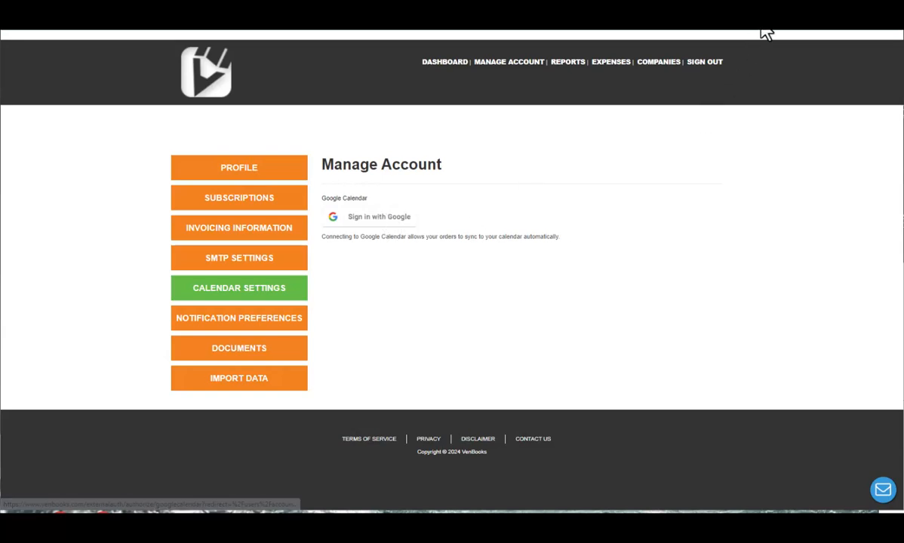
Search the web in a new tab for "how to link my google calendar to my apple calendar".
{"action": "key", "text": "ctrl+t"}
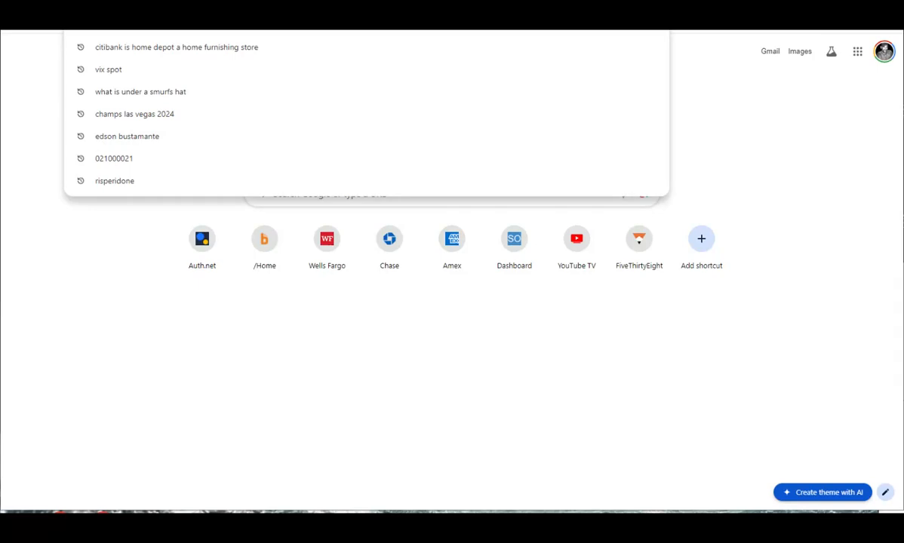
{"action": "type", "text": "how to connect"}
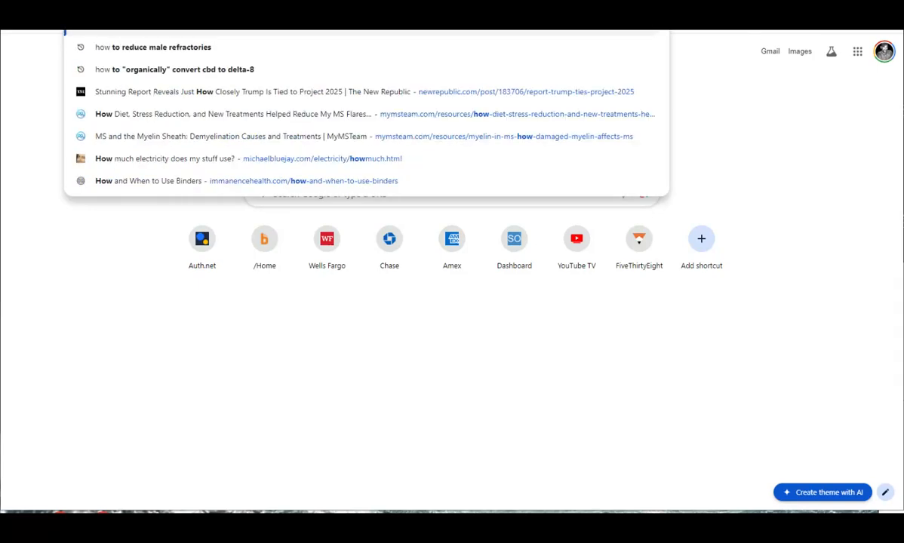
{"action": "type", "text": " my"}
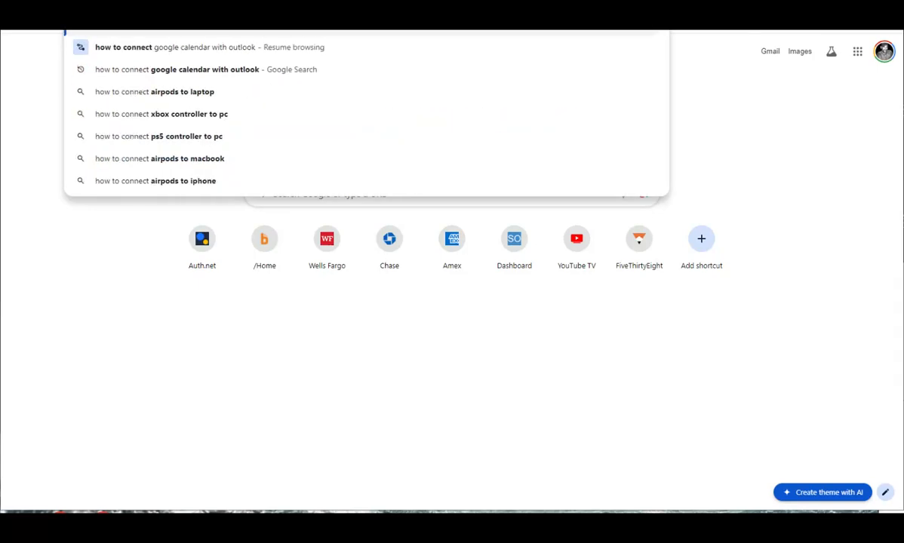
{"action": "type", "text": " google cale"}
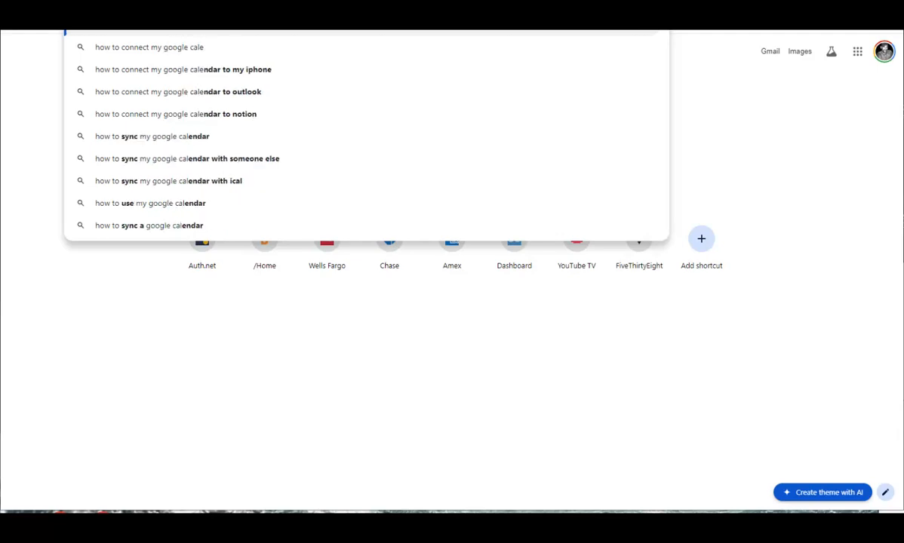
{"action": "type", "text": "ndar to"}
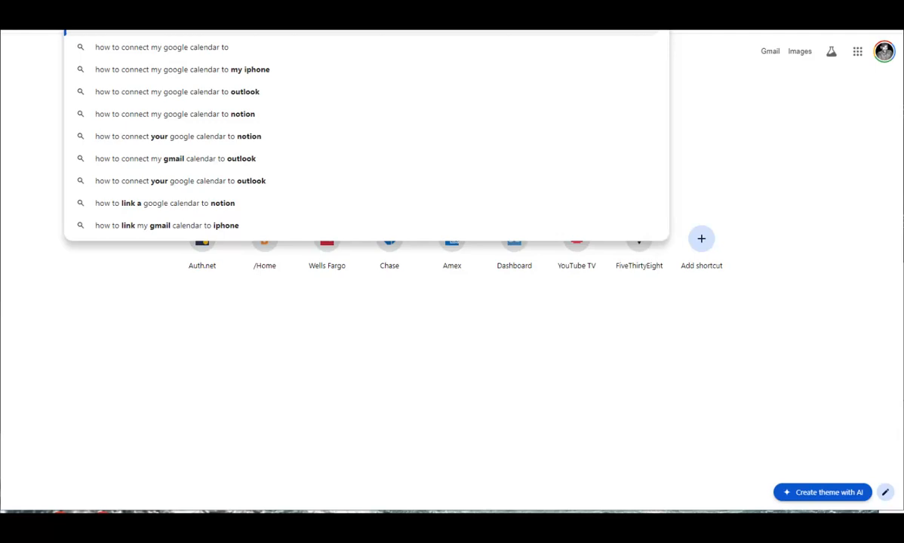
{"action": "type", "text": " my apple calendar"}
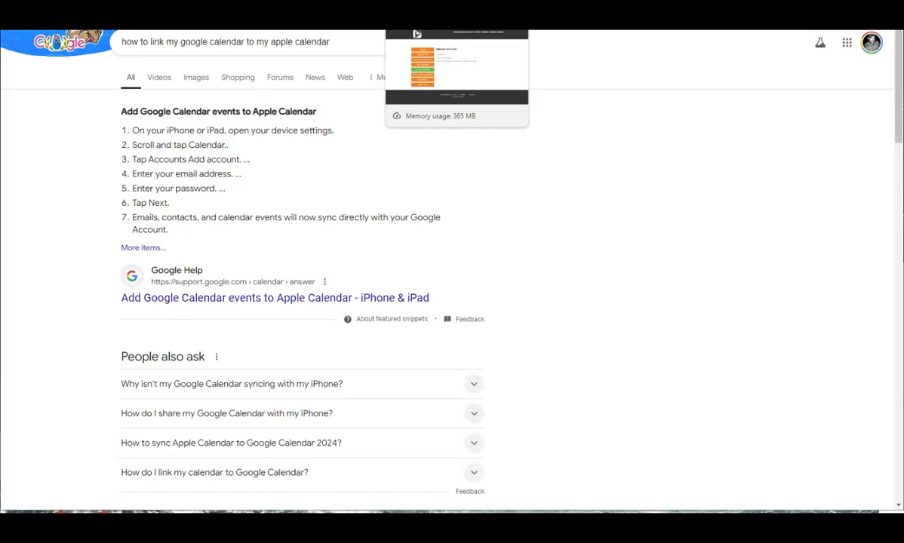
Return to the VenBooks tab, choose the Google account for sign-in, and allow VenBooks to access it.
{"action": "left_click", "coordinate": [441, 4]}
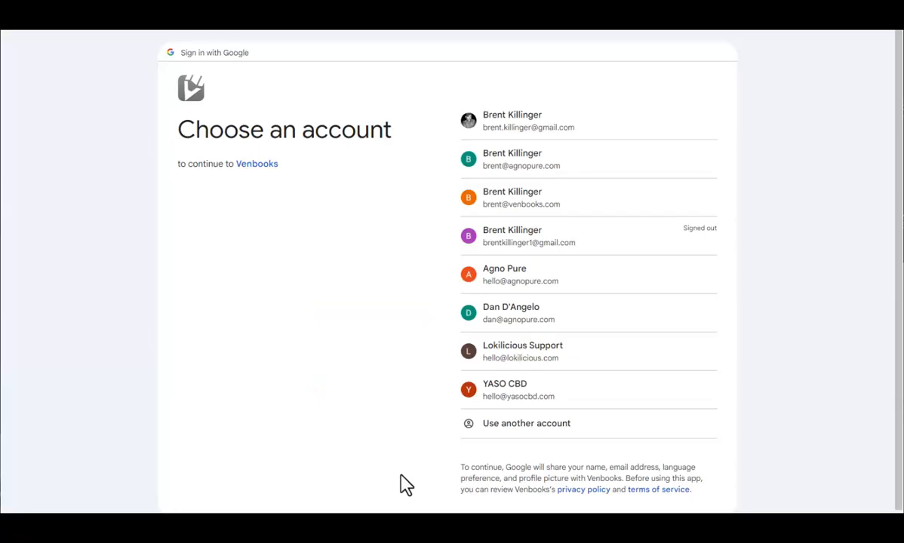
{"action": "left_click", "coordinate": [523, 125]}
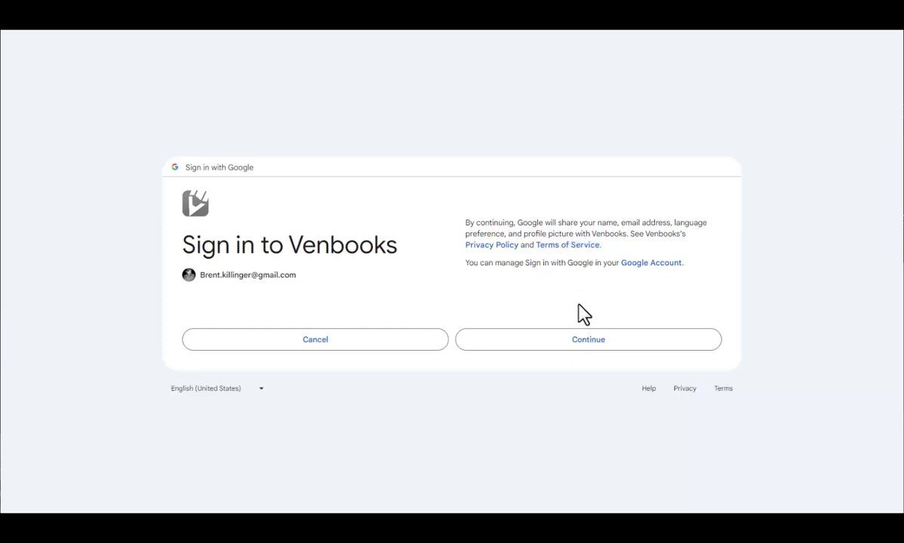
{"action": "left_click", "coordinate": [585, 346]}
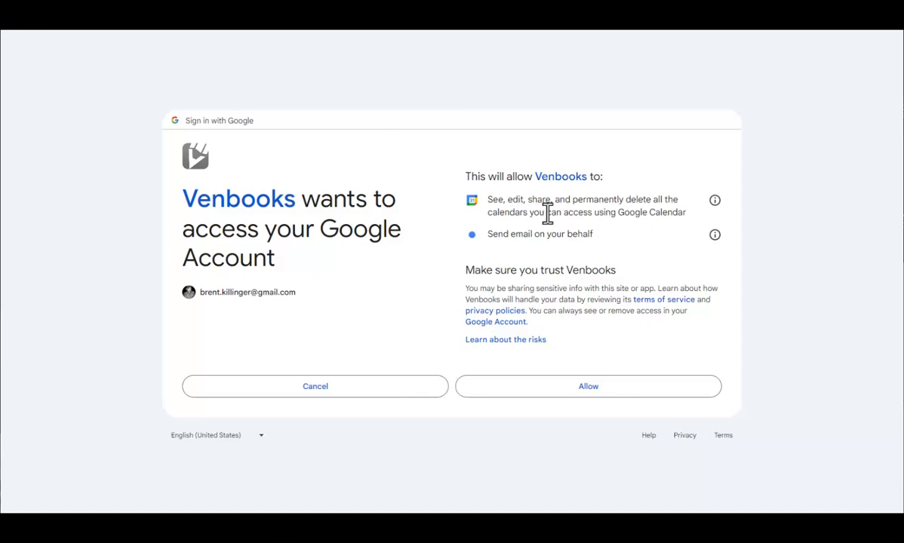
{"action": "left_click", "coordinate": [593, 387]}
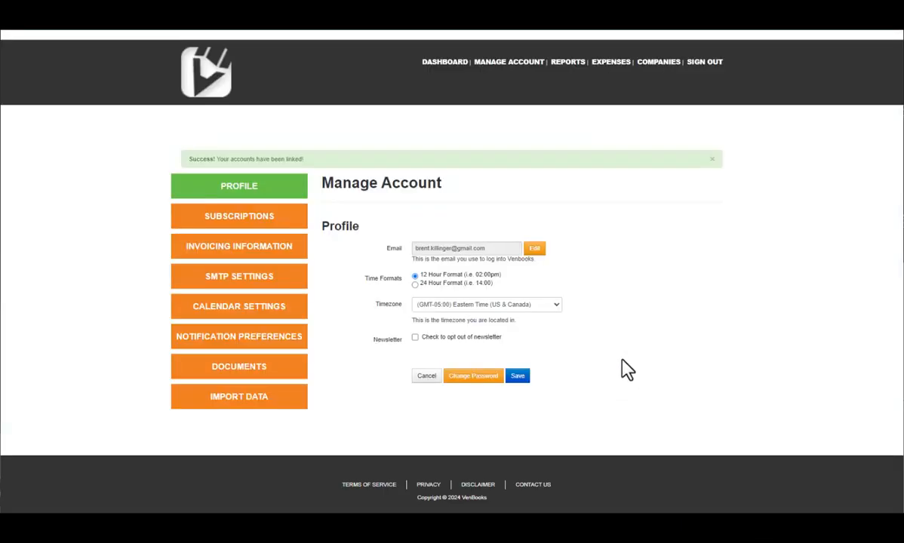
Open the calendar settings and examine which Google calendars are available for syncing orders.
{"action": "left_click", "coordinate": [238, 308]}
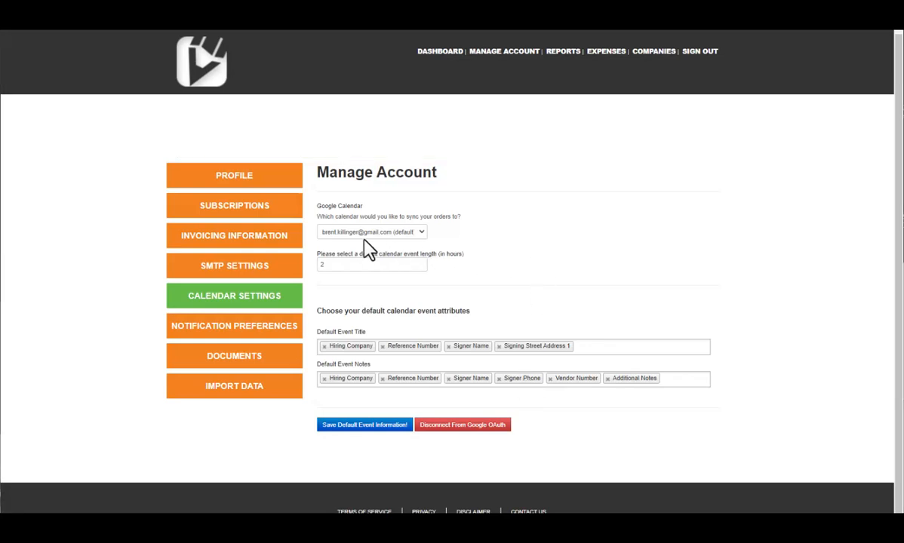
{"action": "left_click", "coordinate": [423, 234]}
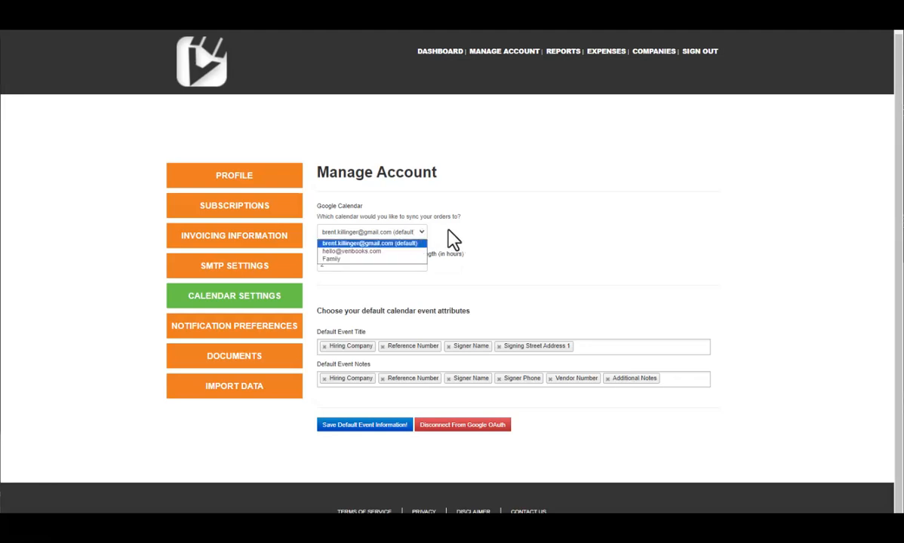
{"action": "left_click", "coordinate": [451, 238]}
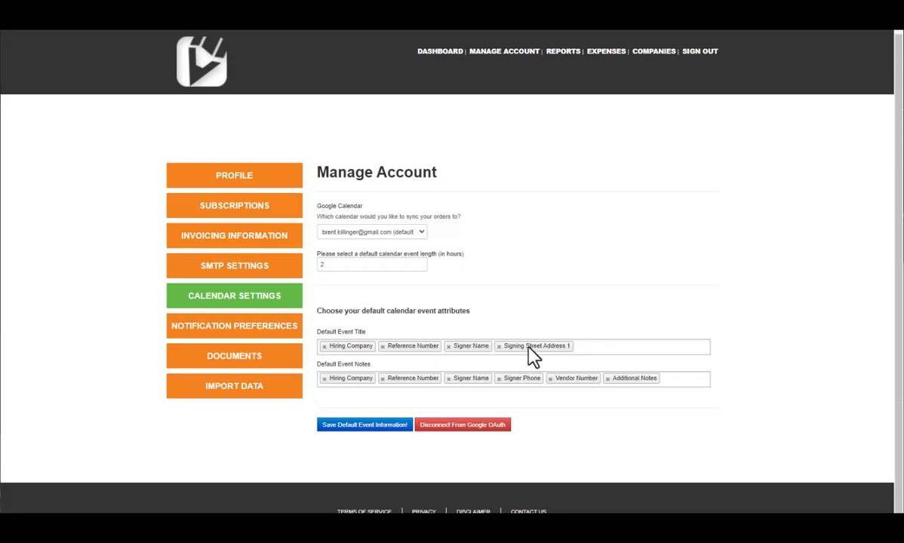
Arrange the default event title as Reference Number, Hiring Company, Signing Street Address 1, Signer Name, and add Agreed Fee at the end.
{"action": "left_click", "coordinate": [585, 345]}
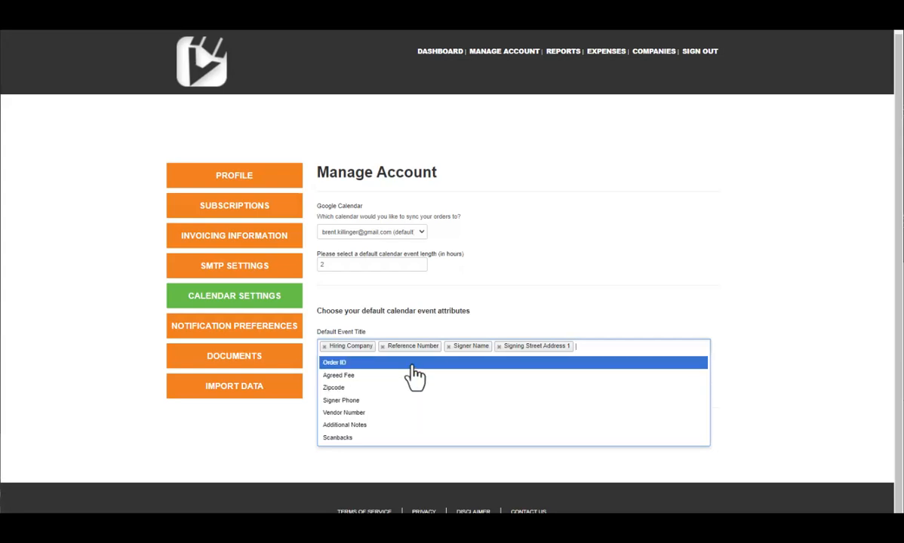
{"action": "left_click", "coordinate": [504, 320]}
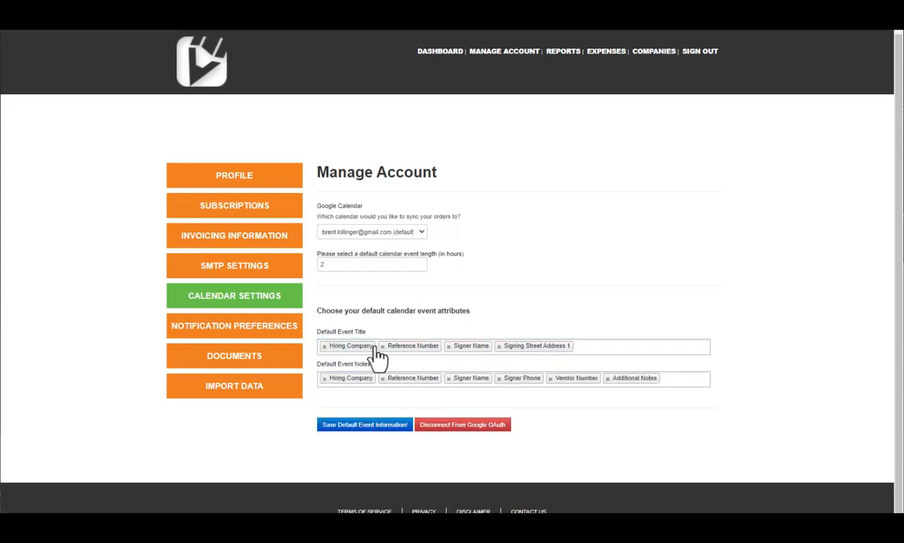
{"action": "left_click_drag", "start_coordinate": [417, 349], "coordinate": [341, 356]}
{"action": "left_click_drag", "start_coordinate": [471, 346], "coordinate": [577, 347]}
{"action": "left_click", "coordinate": [587, 348]}
{"action": "left_click", "coordinate": [336, 376]}
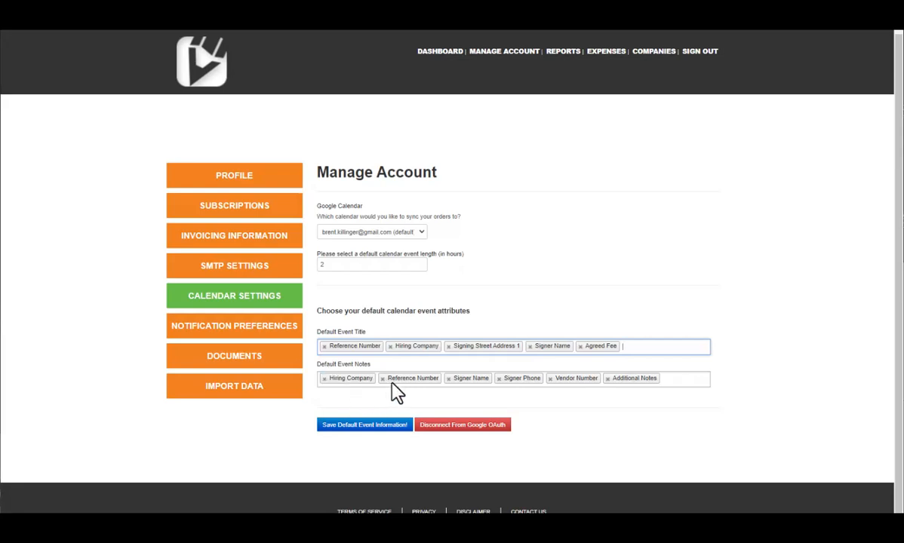
Add Agreed Fee, Order ID, Signing Street Address 1, Zipcode and Scanbacks to the default event notes.
{"action": "left_click", "coordinate": [671, 379]}
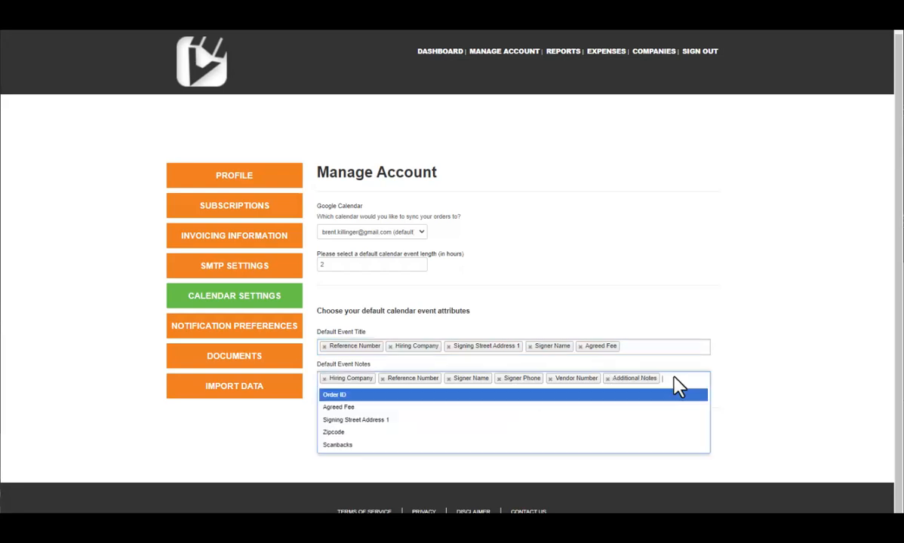
{"action": "left_click", "coordinate": [385, 406]}
{"action": "left_click", "coordinate": [619, 395]}
{"action": "left_click", "coordinate": [358, 406]}
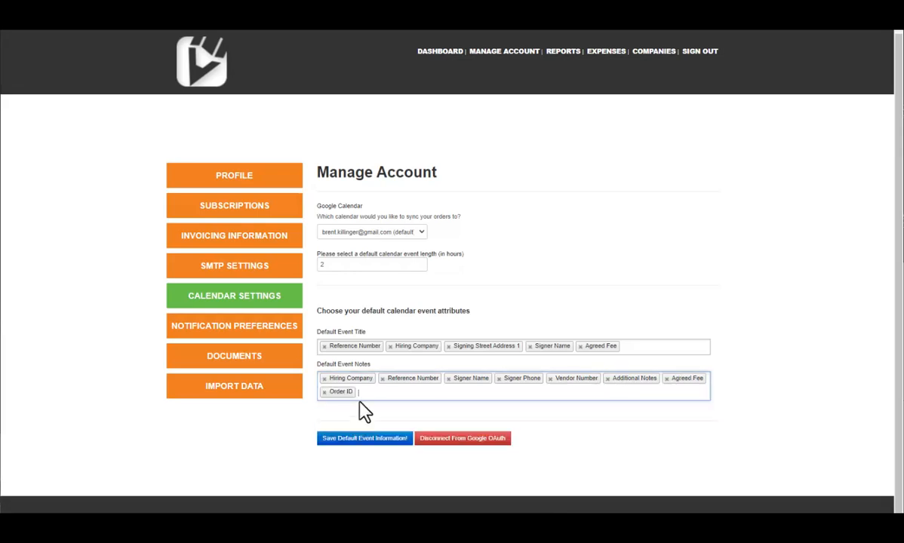
{"action": "left_click", "coordinate": [357, 402]}
{"action": "left_click", "coordinate": [366, 408]}
{"action": "left_click", "coordinate": [441, 398]}
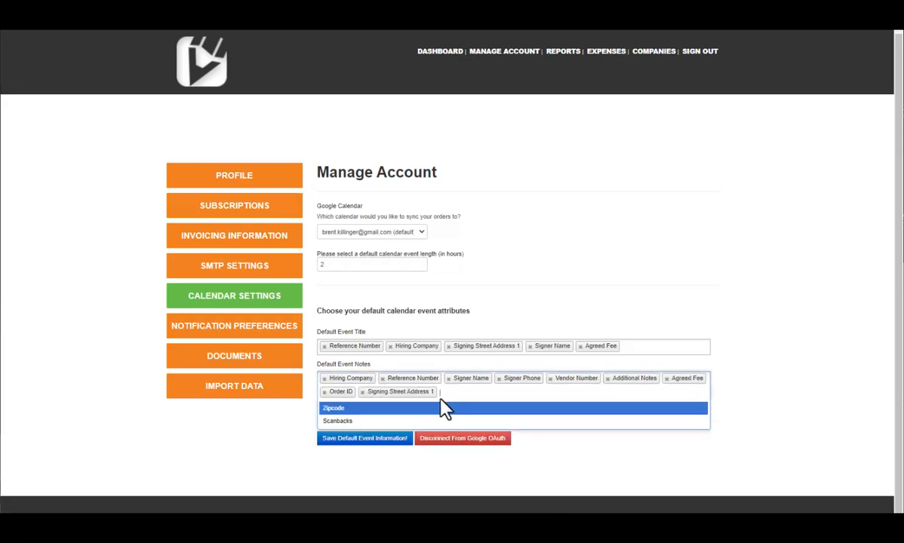
{"action": "left_click", "coordinate": [388, 408]}
{"action": "left_click", "coordinate": [463, 394]}
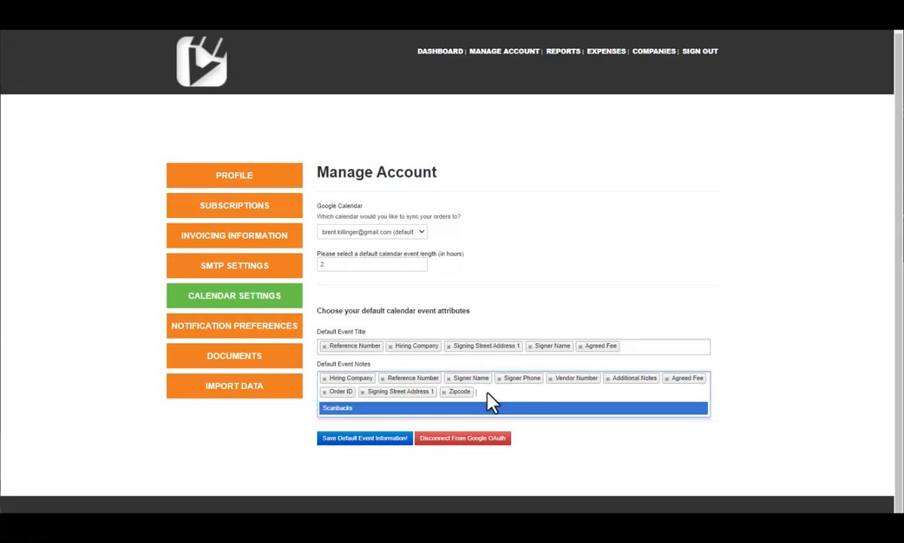
{"action": "left_click", "coordinate": [359, 409]}
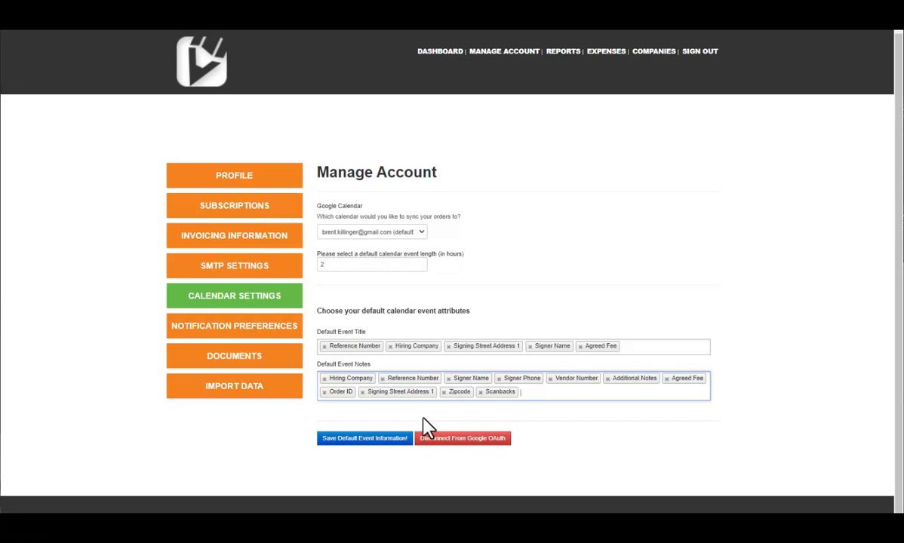
Move Scanbacks to the front of the default event notes and save the default event information.
{"action": "left_click_drag", "start_coordinate": [502, 393], "coordinate": [339, 381]}
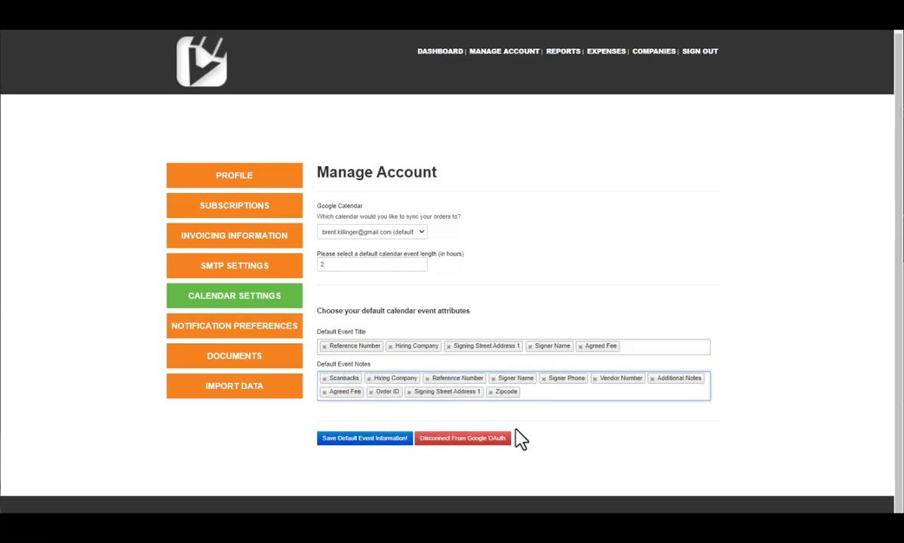
{"action": "scroll", "coordinate": [563, 277], "scroll_direction": "up", "scroll_amount": 1}
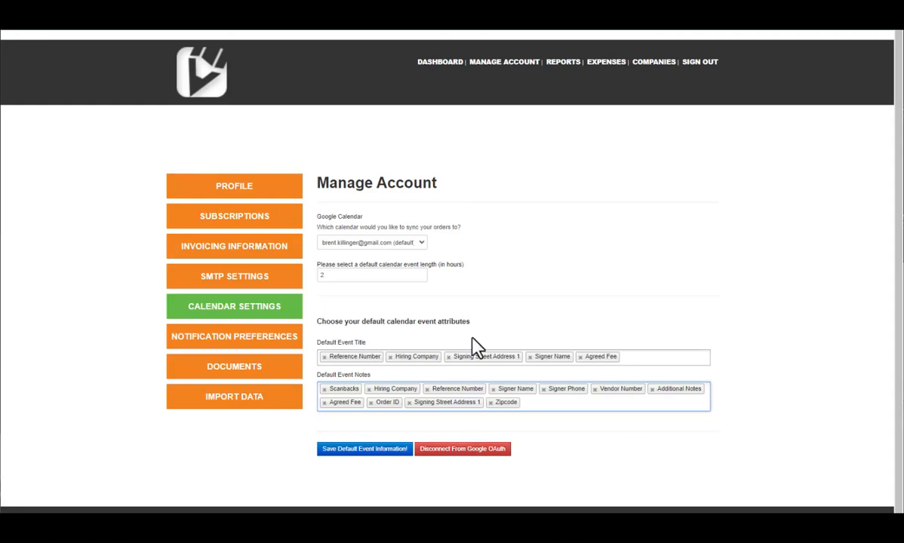
{"action": "left_click", "coordinate": [356, 451]}
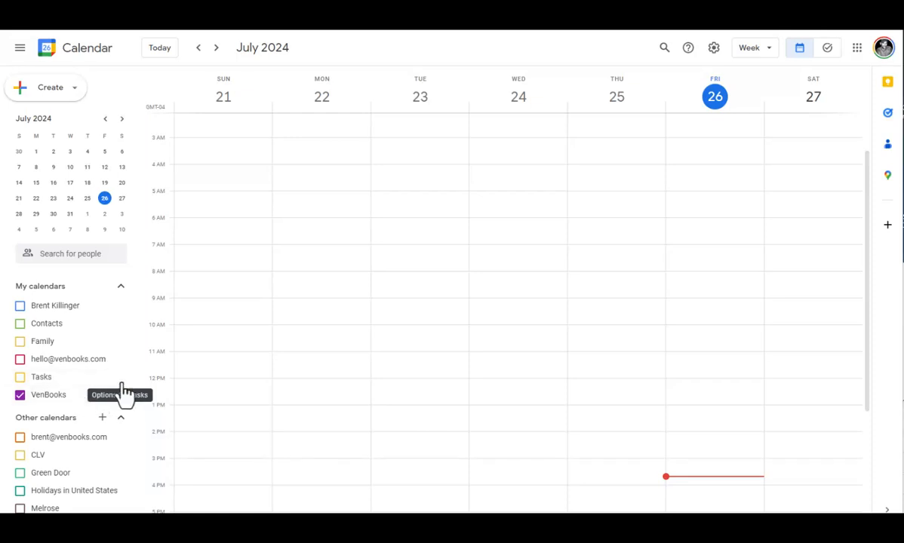
Switch to Google Calendar, view the form for creating a new calendar in its settings, and return to the calendar view.
{"action": "left_click", "coordinate": [119, 306]}
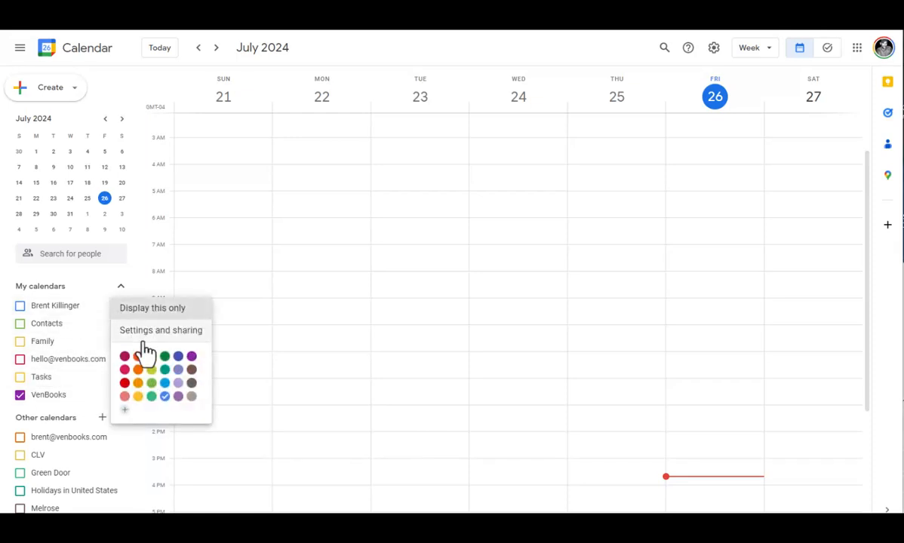
{"action": "left_click", "coordinate": [138, 339]}
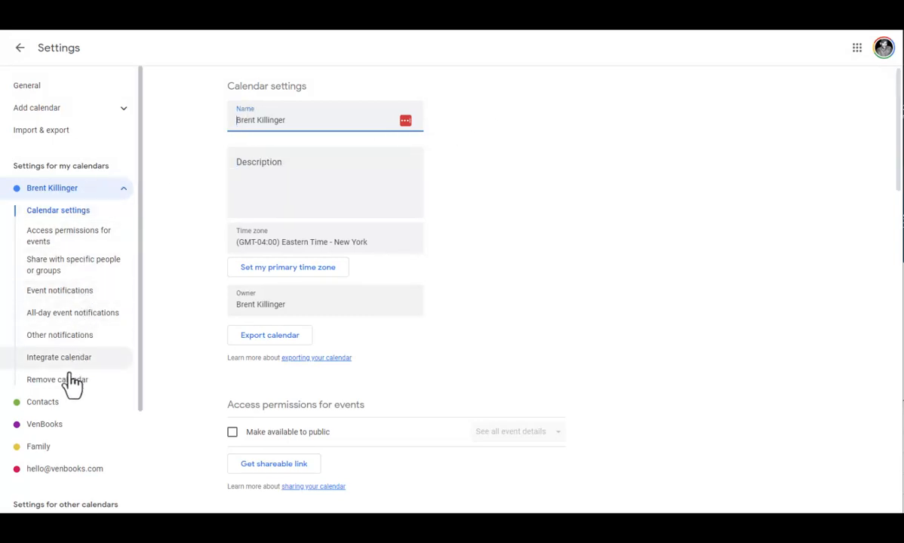
{"action": "left_click", "coordinate": [46, 110]}
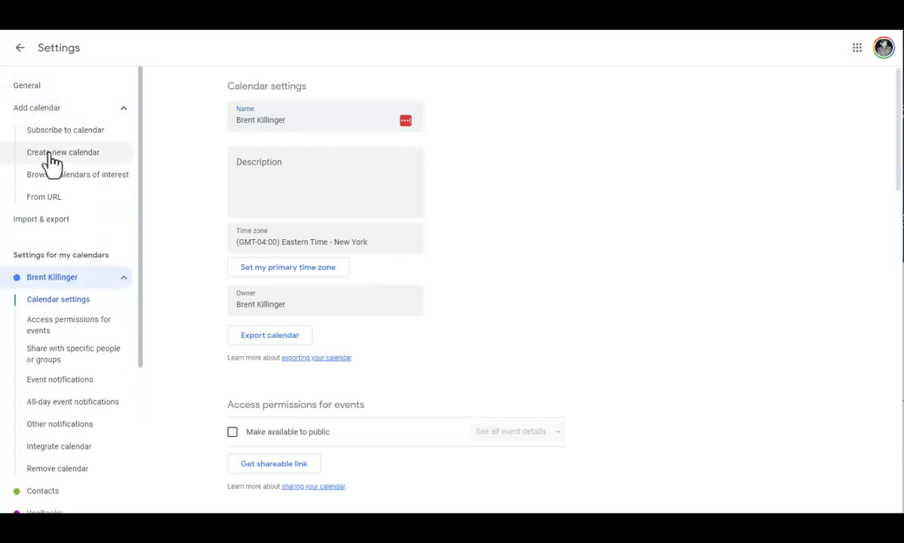
{"action": "left_click", "coordinate": [52, 158]}
{"action": "left_click", "coordinate": [288, 121]}
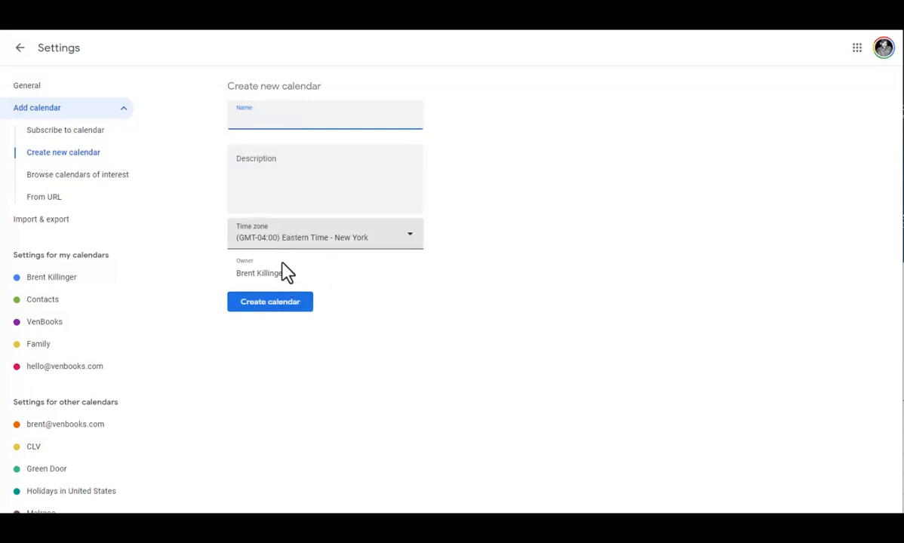
{"action": "left_click", "coordinate": [19, 48]}
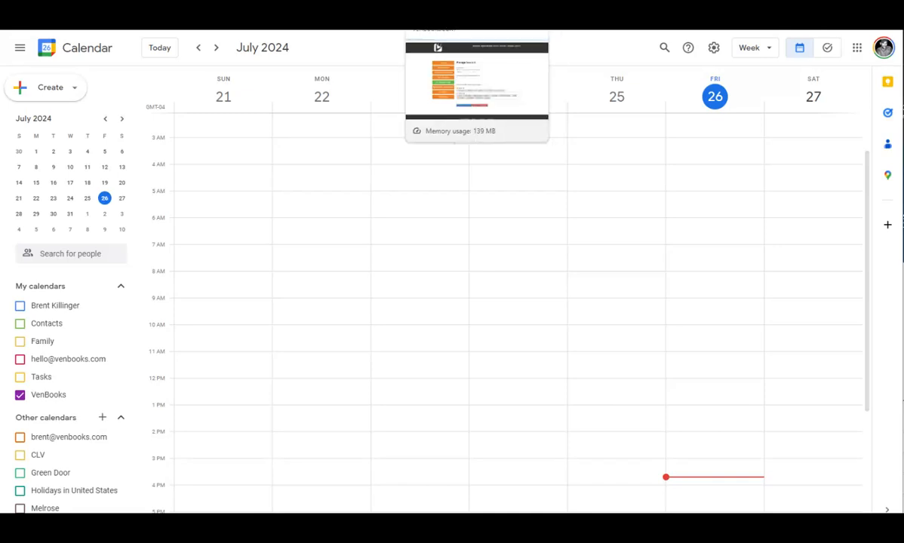
Switch back to the VenBooks calendar settings and check the sync calendar choices for the VenBooks calendar.
{"action": "left_click", "coordinate": [491, 23]}
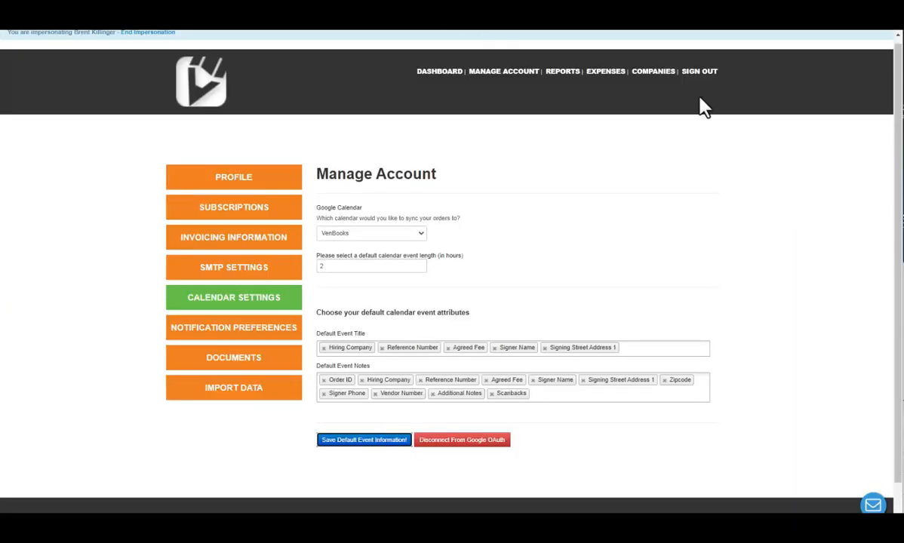
{"action": "left_click", "coordinate": [389, 240]}
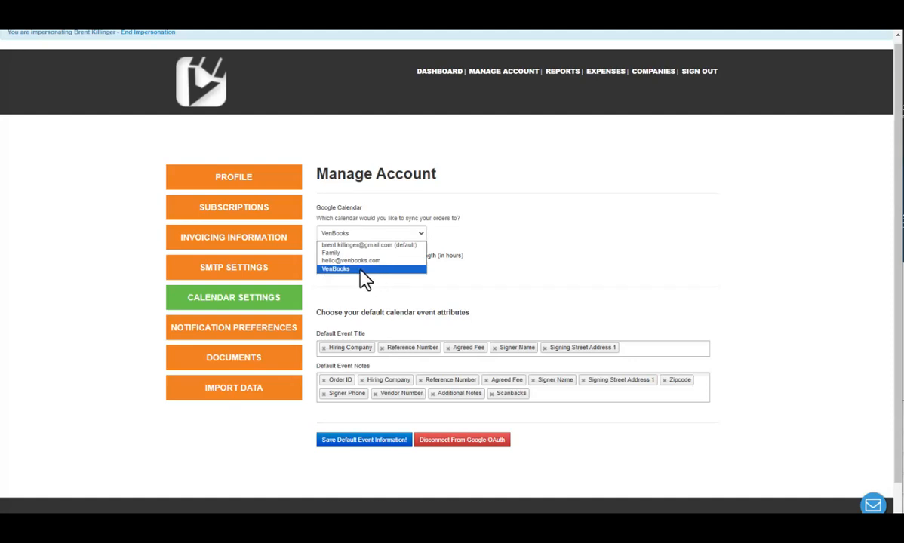
{"action": "left_click", "coordinate": [536, 243]}
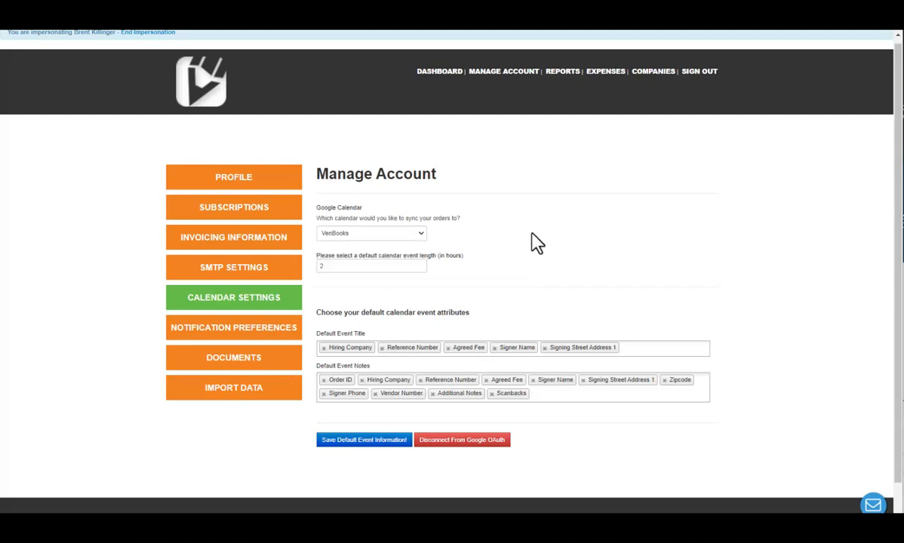
Save the default event information in the calendar settings and go to the dashboard.
{"action": "left_click", "coordinate": [343, 441]}
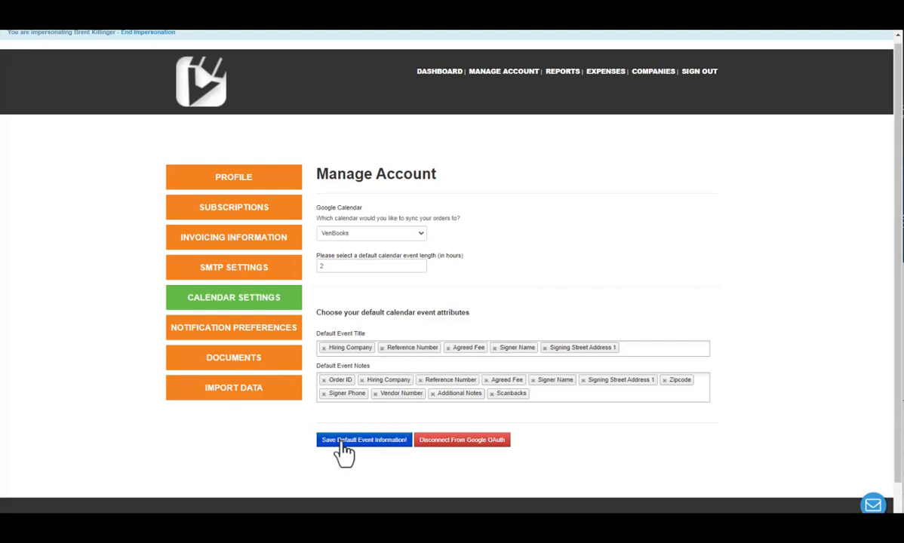
{"action": "left_click", "coordinate": [439, 74]}
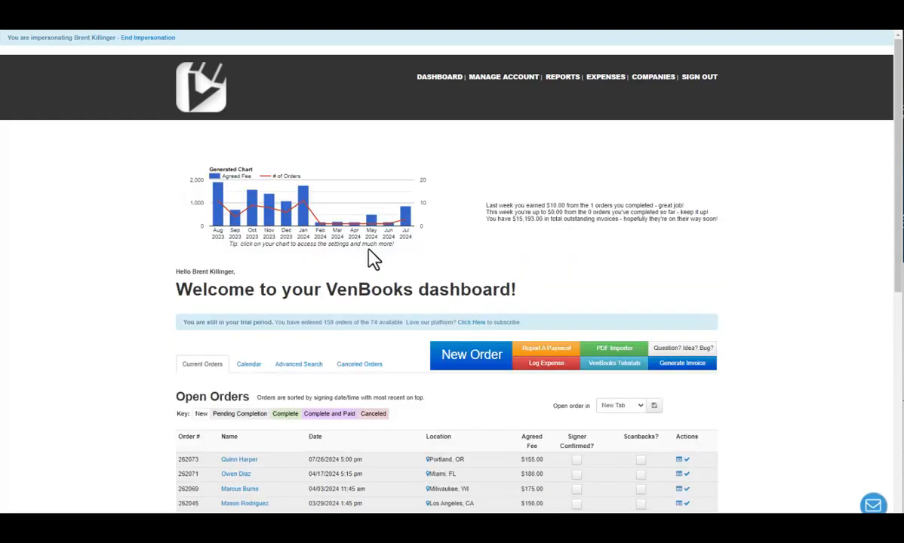
Start a new order with the signer name Test Order and enter the signer's phone number with dashes.
{"action": "left_click", "coordinate": [331, 199]}
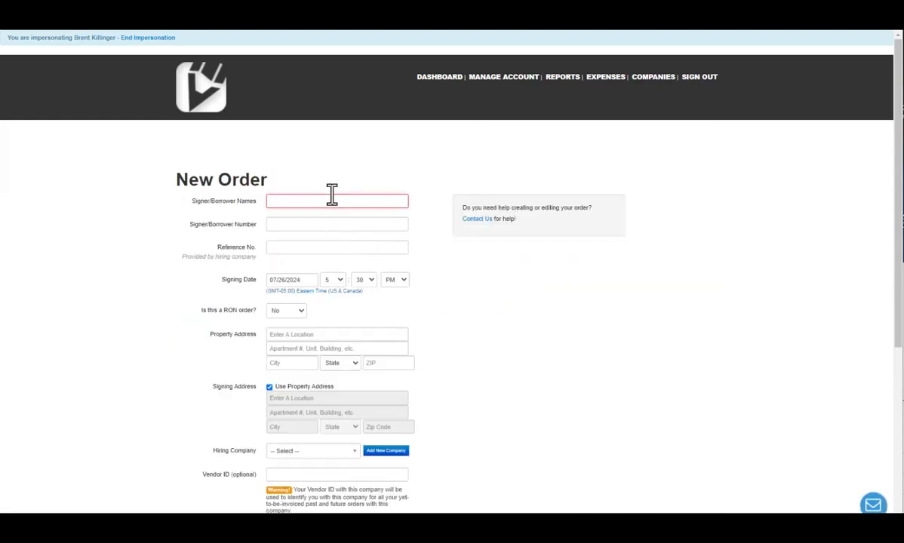
{"action": "type", "text": "Test Order"}
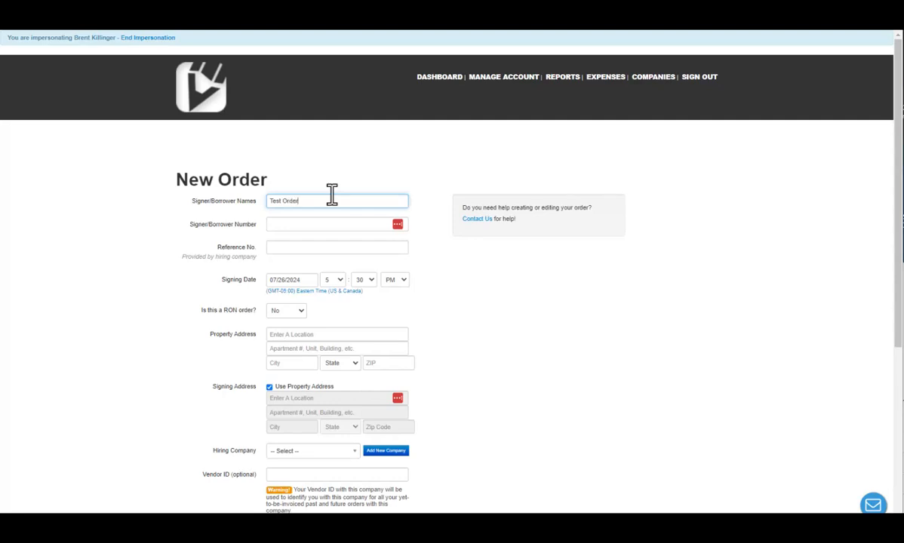
{"action": "key", "text": "Tab"}
{"action": "type", "text": "55"}
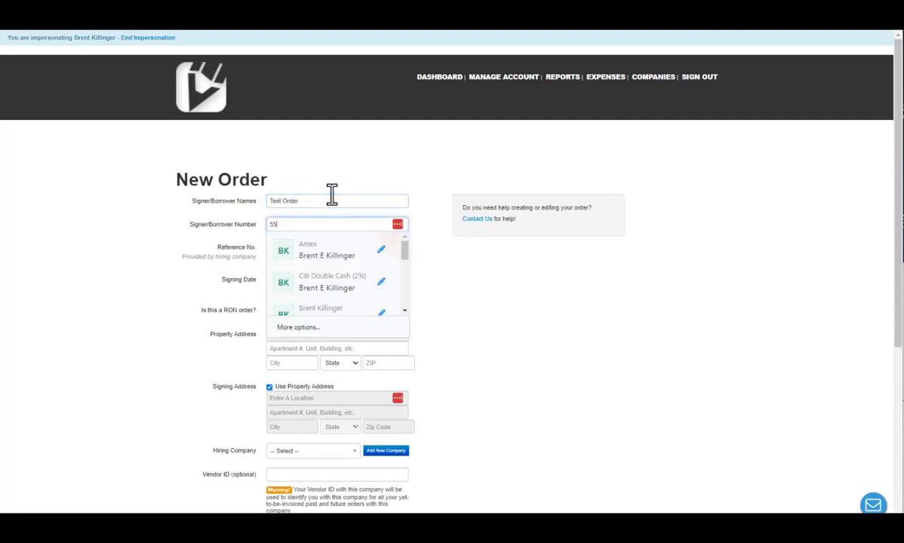
{"action": "type", "text": "5555555"}
{"action": "key", "text": "Tab"}
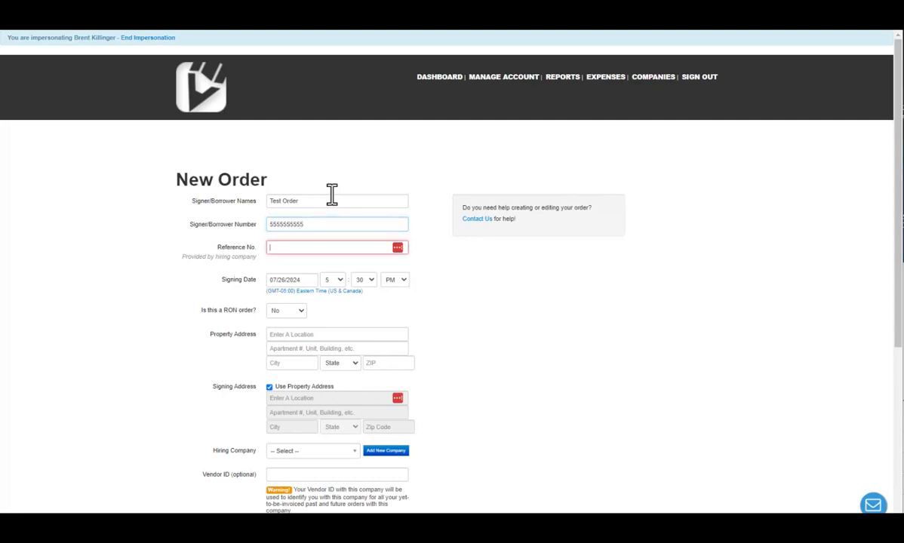
{"action": "key", "text": "shift+Tab"}
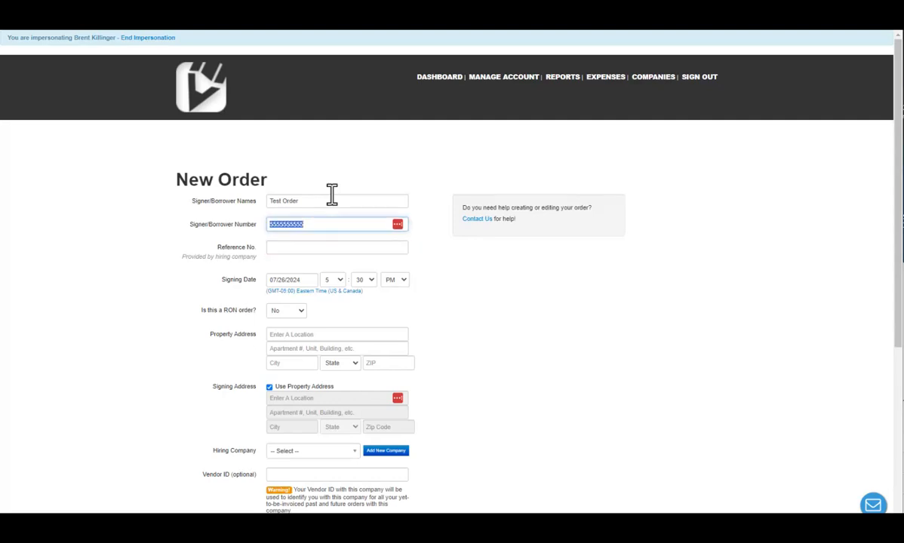
{"action": "type", "text": "555-555-"}
Enter #1 as the reference number and keep the suggested signing date and time.
{"action": "key", "text": "Tab"}
{"action": "type", "text": "#"}
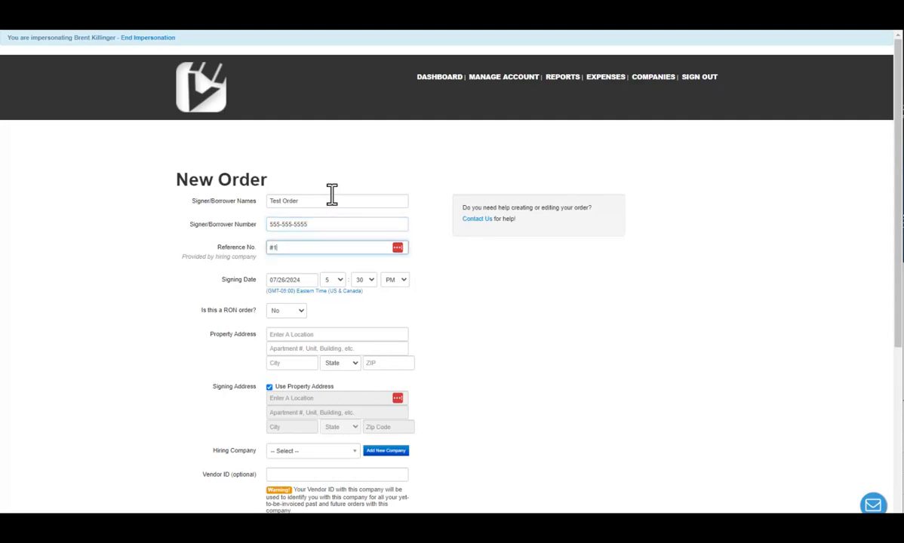
{"action": "type", "text": "1"}
{"action": "key", "text": "Tab"}
{"action": "key", "text": "Tab"}
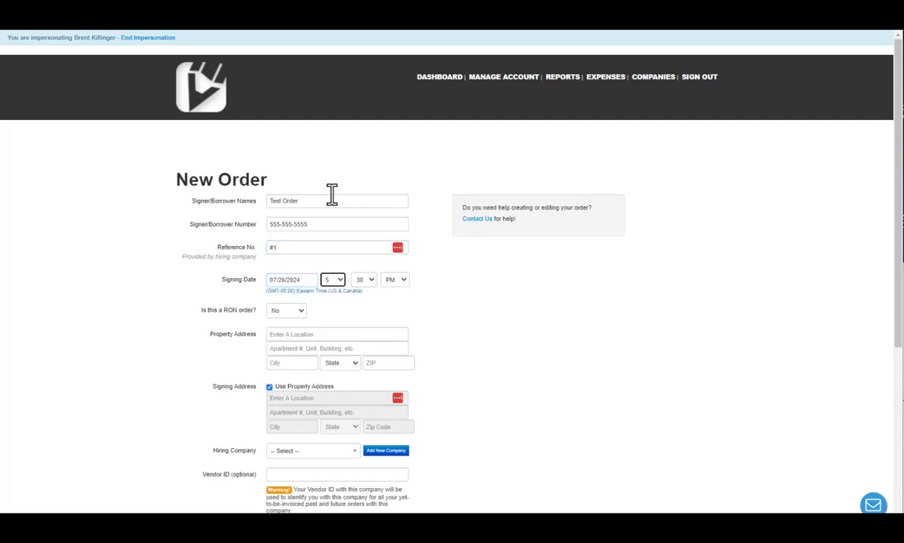
{"action": "key", "text": "Tab"}
{"action": "key", "text": "Tab"}
Fill in the order's property address by entering the street and choosing the suggested match in St. Petersburg, FL.
{"action": "left_click", "coordinate": [335, 331]}
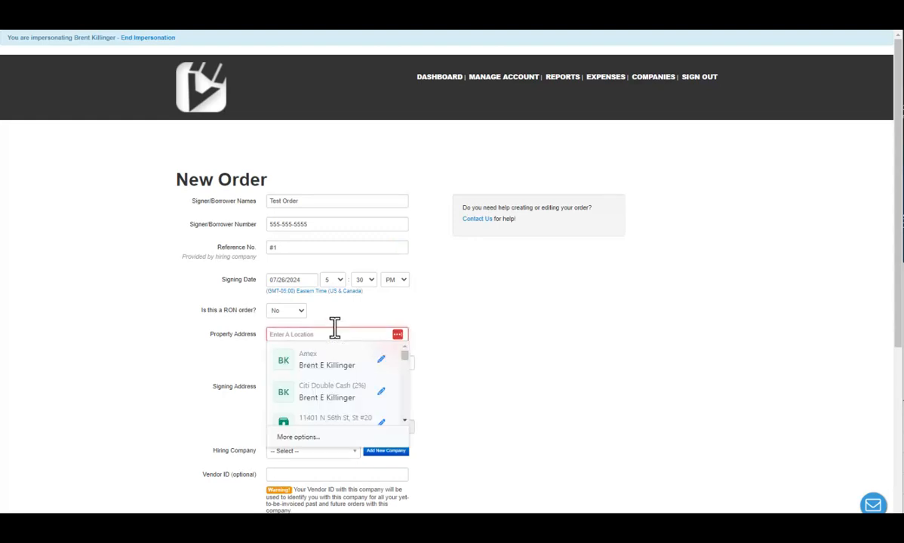
{"action": "type", "text": "1000 25th Ave"}
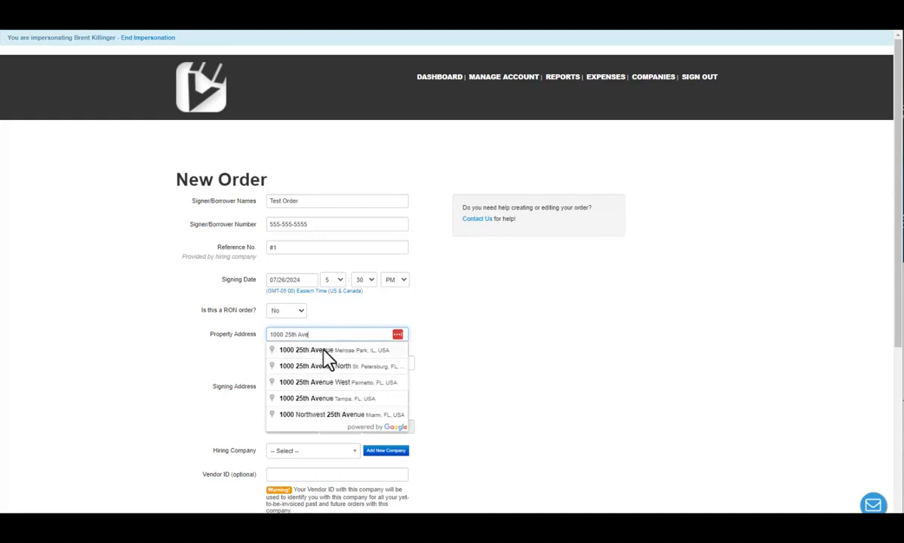
{"action": "left_click", "coordinate": [307, 366]}
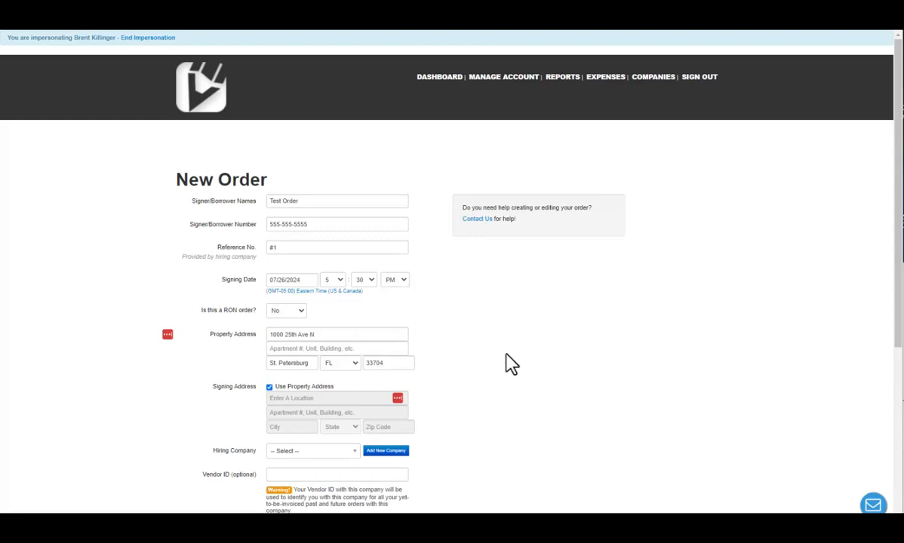
Search the hiring companies for play, choose Test Company (play with me!) and acknowledge its invoicing information.
{"action": "scroll", "coordinate": [504, 363], "scroll_direction": "down", "scroll_amount": 1}
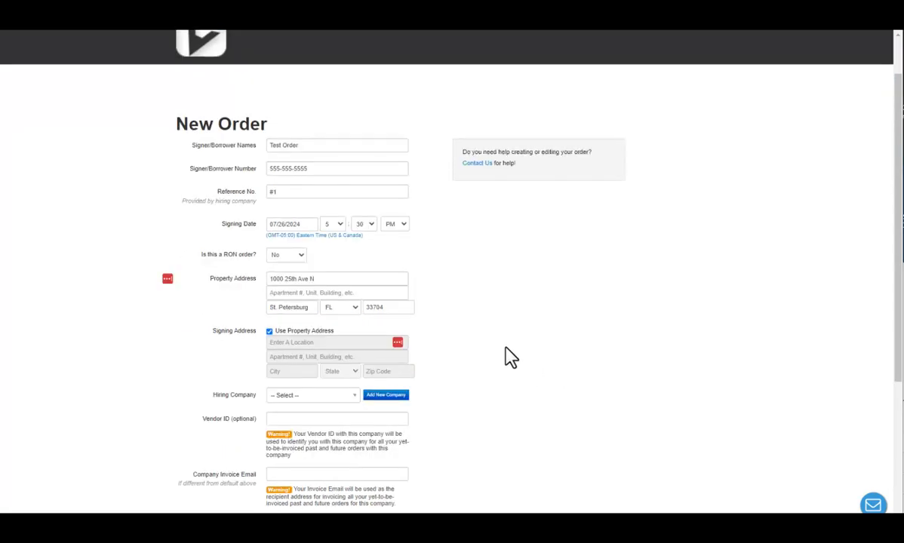
{"action": "left_click", "coordinate": [298, 400]}
{"action": "type", "text": "play"}
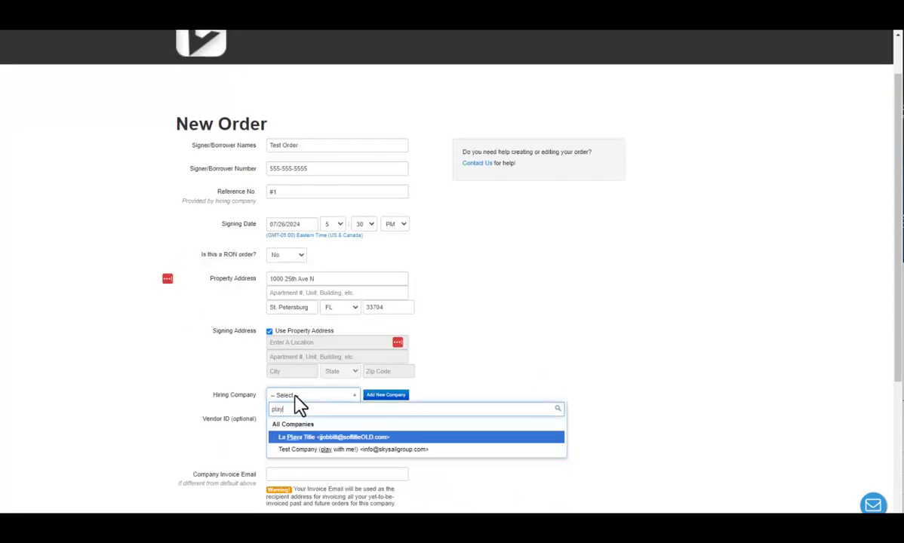
{"action": "left_click", "coordinate": [311, 448]}
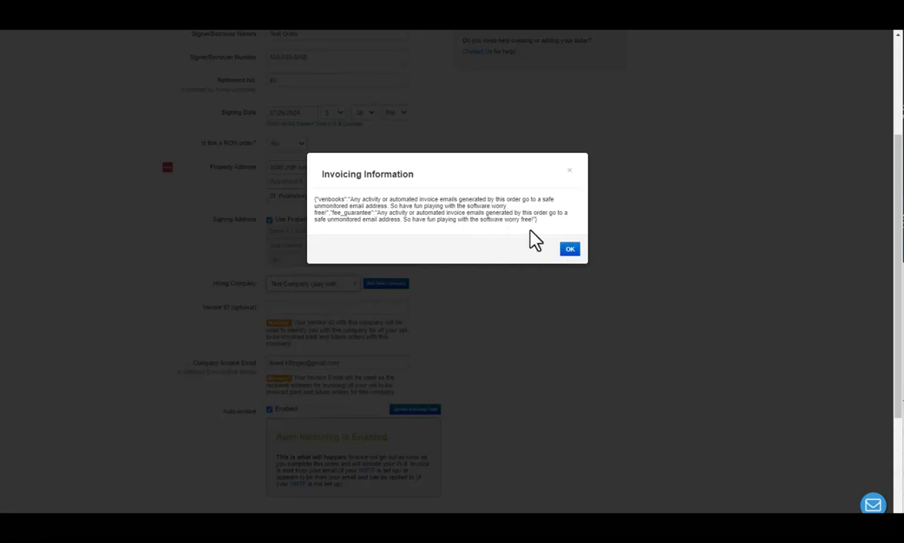
{"action": "left_click", "coordinate": [570, 250]}
Set the agreed fee to $100, add the additional notes "these are notes", and save the new order.
{"action": "scroll", "coordinate": [704, 369], "scroll_direction": "down", "scroll_amount": 3}
{"action": "left_click", "coordinate": [307, 362]}
{"action": "type", "text": "100"}
{"action": "left_click", "coordinate": [433, 389]}
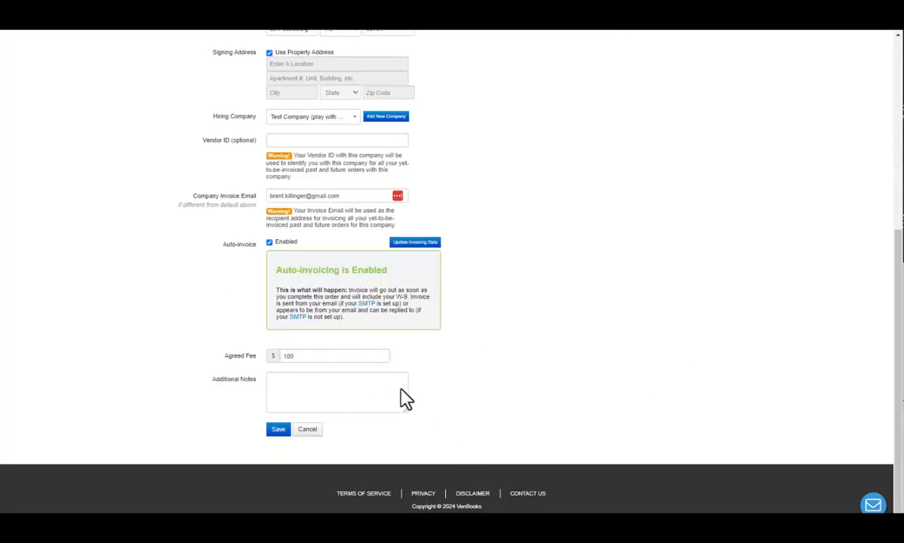
{"action": "left_click", "coordinate": [358, 380]}
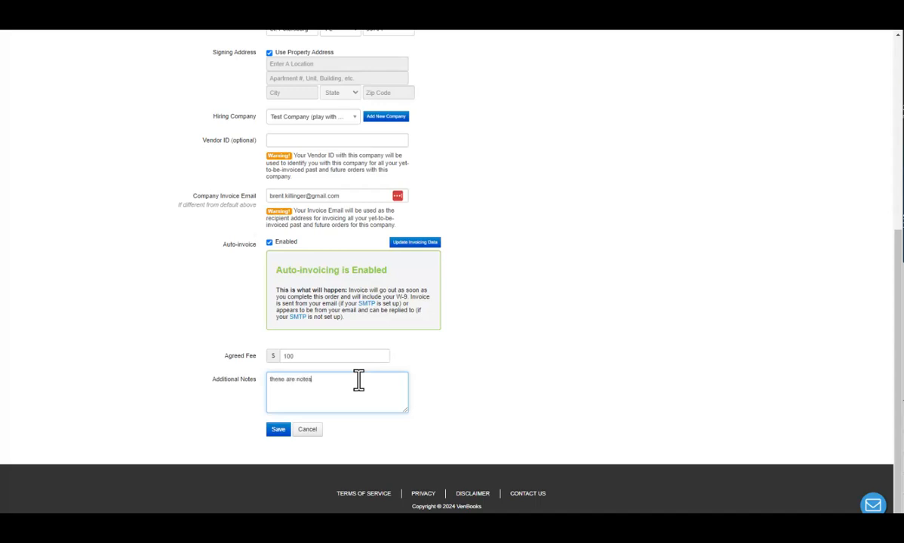
{"action": "left_click", "coordinate": [278, 428]}
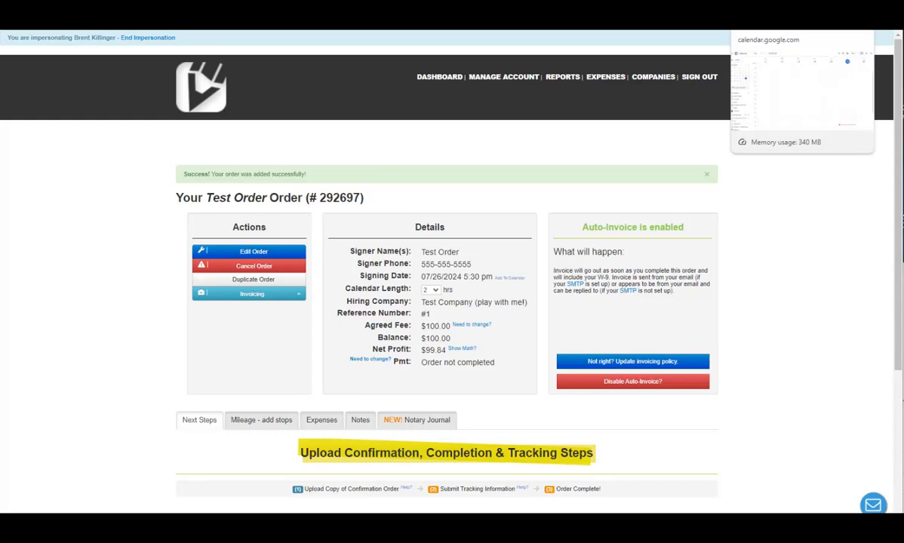
Switch to Google Calendar and view the details of the Test Company event on Friday, July 26.
{"action": "left_click", "coordinate": [777, 19]}
{"action": "scroll", "coordinate": [603, 374], "scroll_direction": "down", "scroll_amount": 3}
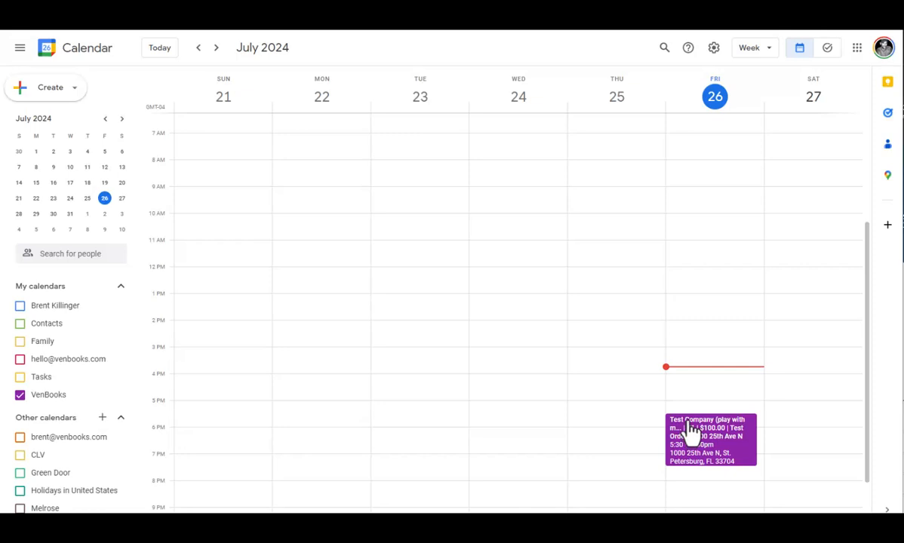
{"action": "left_click", "coordinate": [690, 430]}
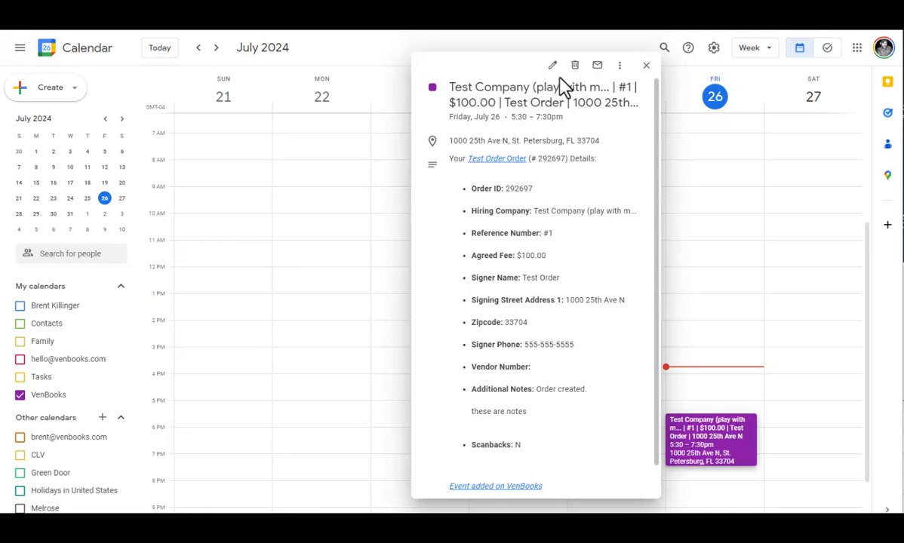
Open the Test Company event for editing to examine its title and notes, and save it without changes.
{"action": "key", "text": "e"}
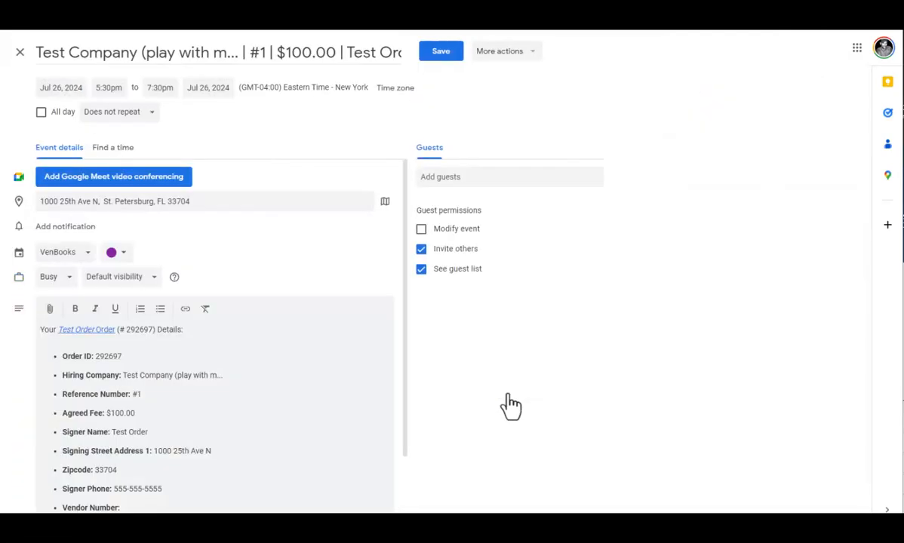
{"action": "left_click", "coordinate": [71, 57]}
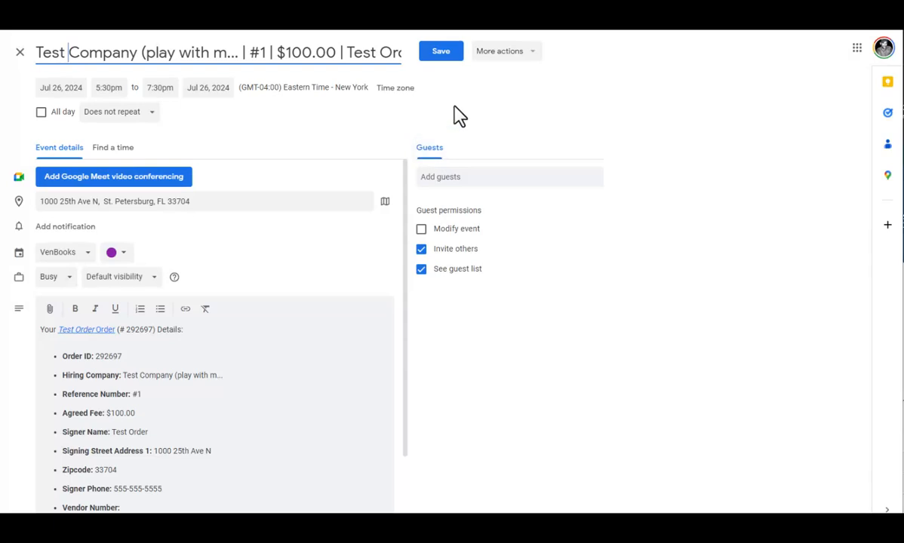
{"action": "left_click", "coordinate": [441, 53]}
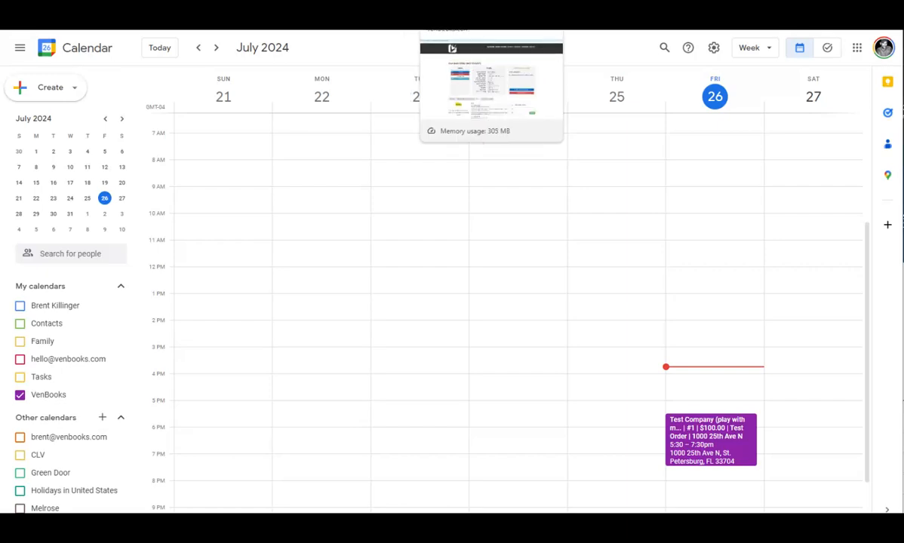
Switch back to VenBooks, change the Test Order's signing date to 07/27/2024, and save the order.
{"action": "left_click", "coordinate": [467, 15]}
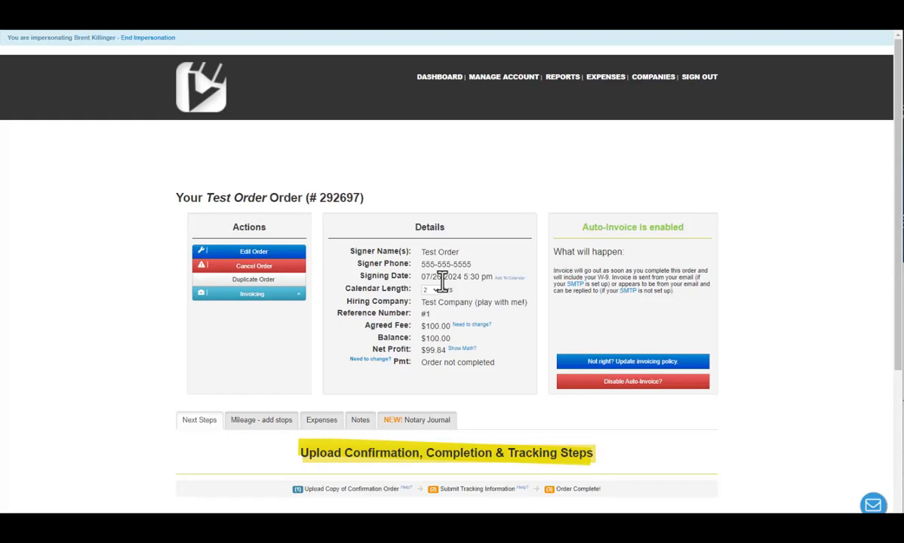
{"action": "left_click", "coordinate": [255, 253]}
{"action": "left_click", "coordinate": [336, 283]}
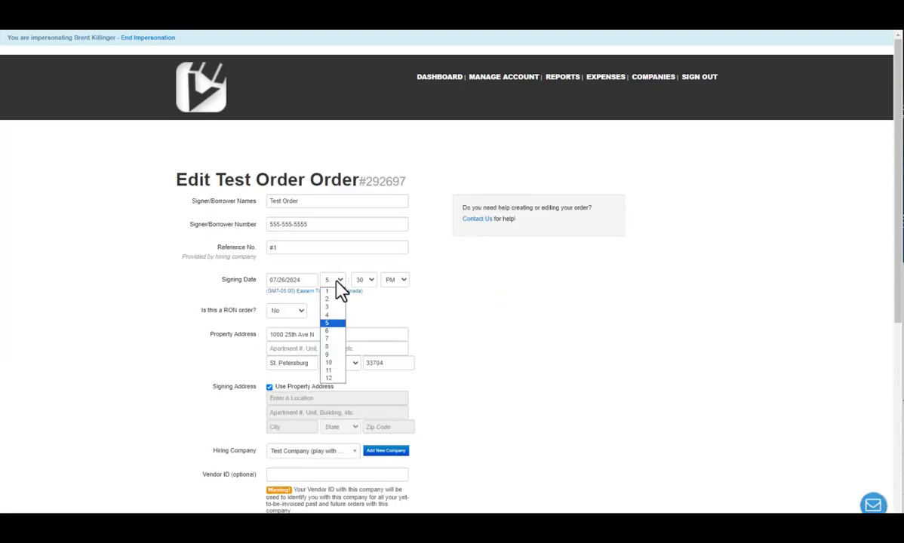
{"action": "left_click", "coordinate": [311, 279]}
{"action": "left_click", "coordinate": [311, 278]}
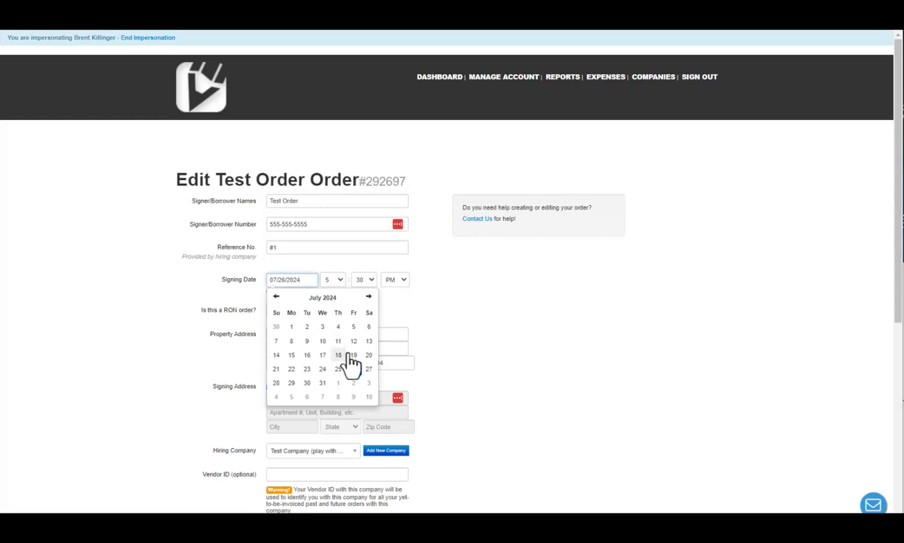
{"action": "left_click", "coordinate": [371, 375]}
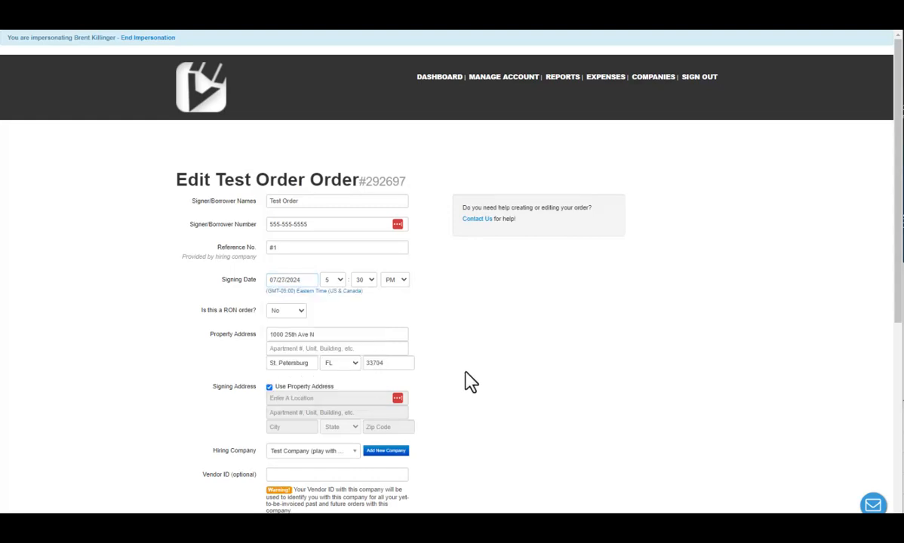
{"action": "scroll", "coordinate": [464, 383], "scroll_direction": "down", "scroll_amount": 4}
{"action": "scroll", "coordinate": [457, 375], "scroll_direction": "down", "scroll_amount": 1}
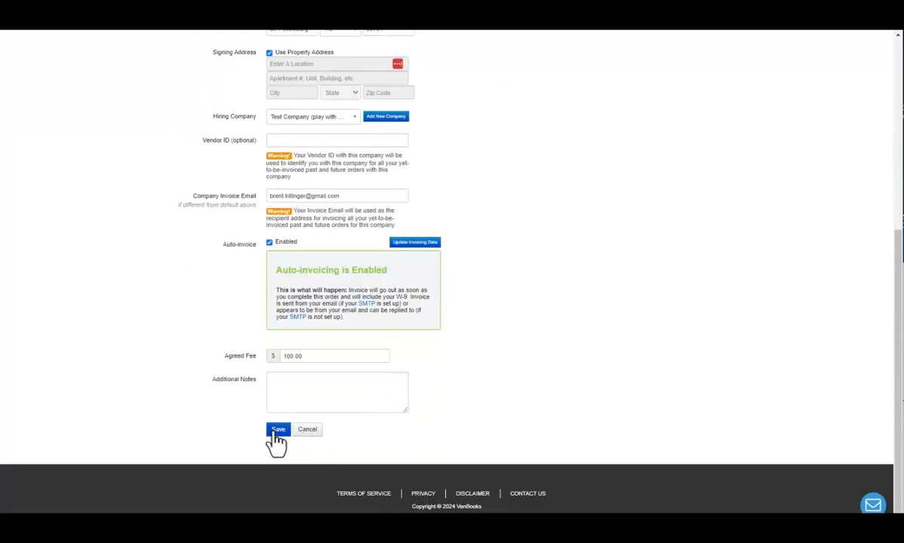
{"action": "left_click", "coordinate": [276, 434]}
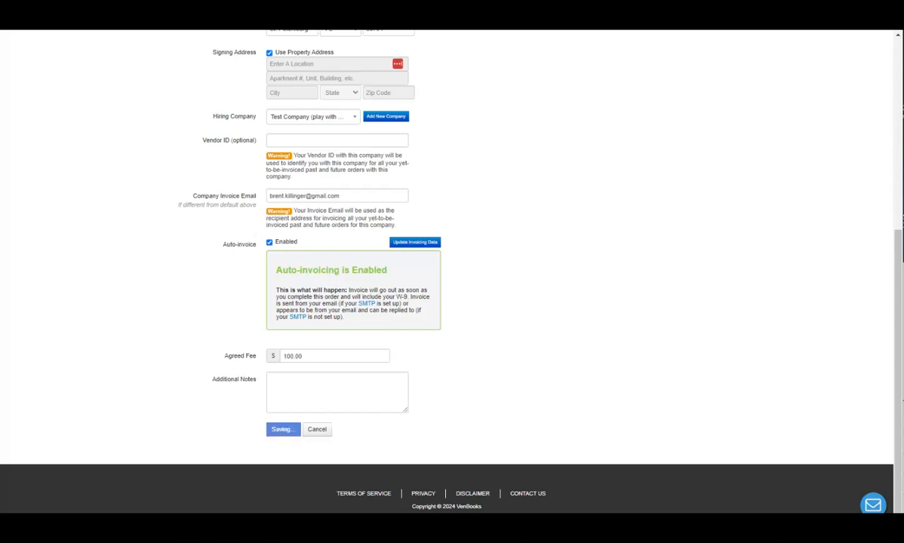
Switch to Google Calendar to check the date of the synced Test Company event.
{"action": "left_click", "coordinate": [766, 11]}
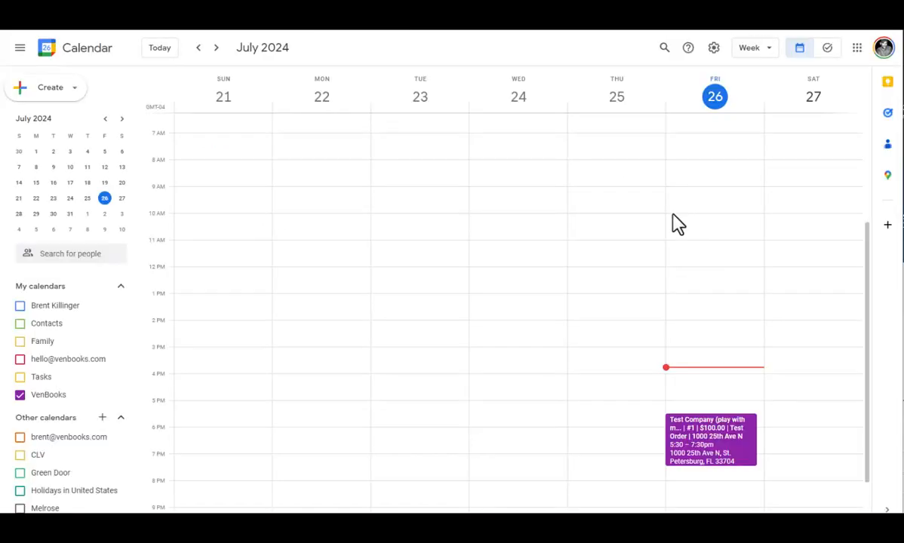